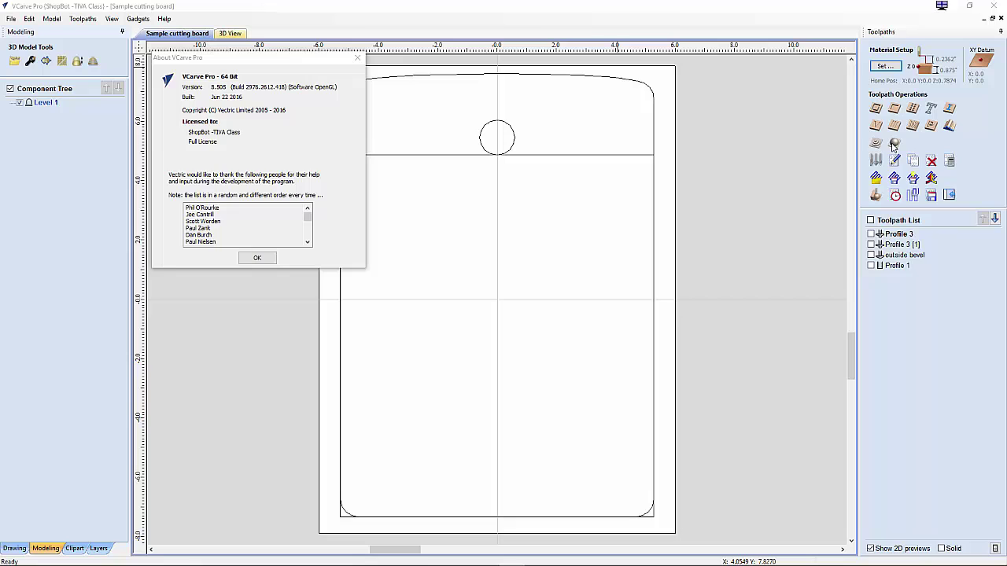
# Step: Dismiss the information box, browse the Clipart folder, and return to the Drawing tab
pyautogui.click(256, 258)
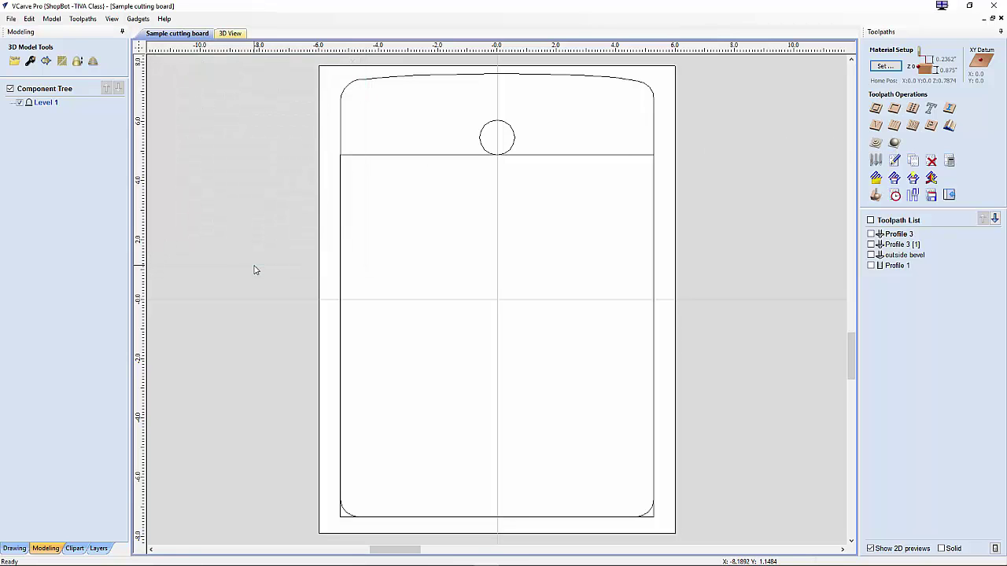
pyautogui.click(75, 548)
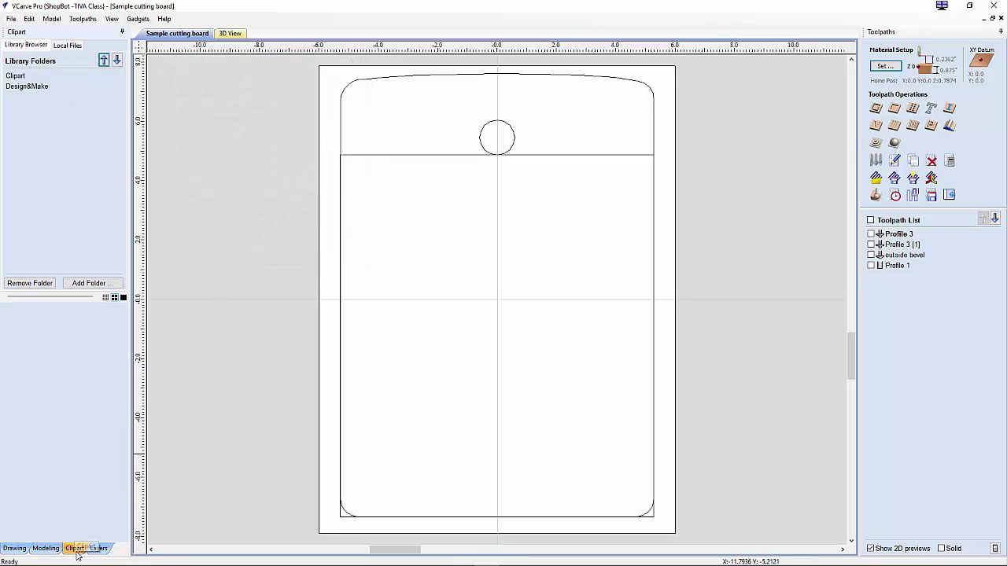
pyautogui.click(16, 76)
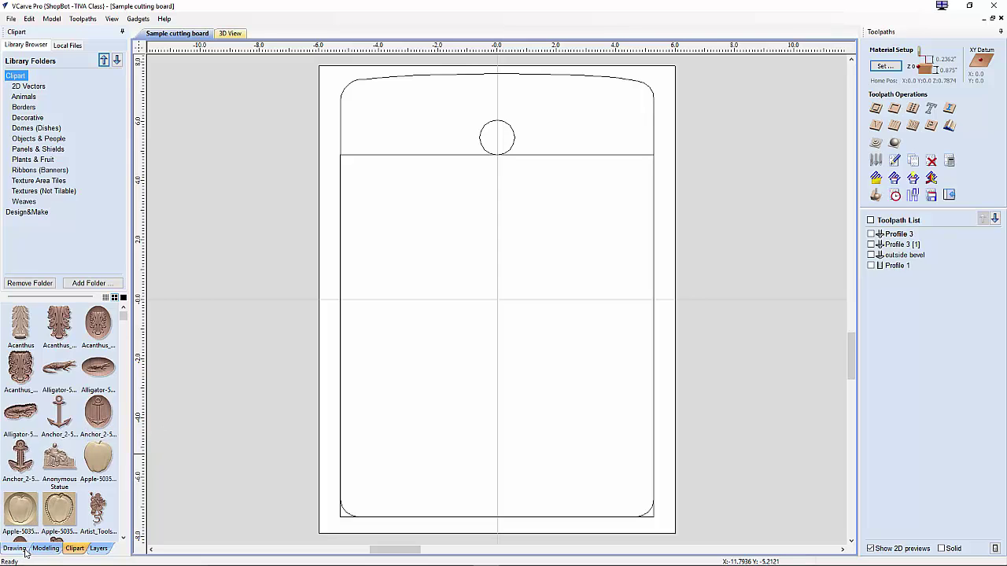
pyautogui.click(15, 549)
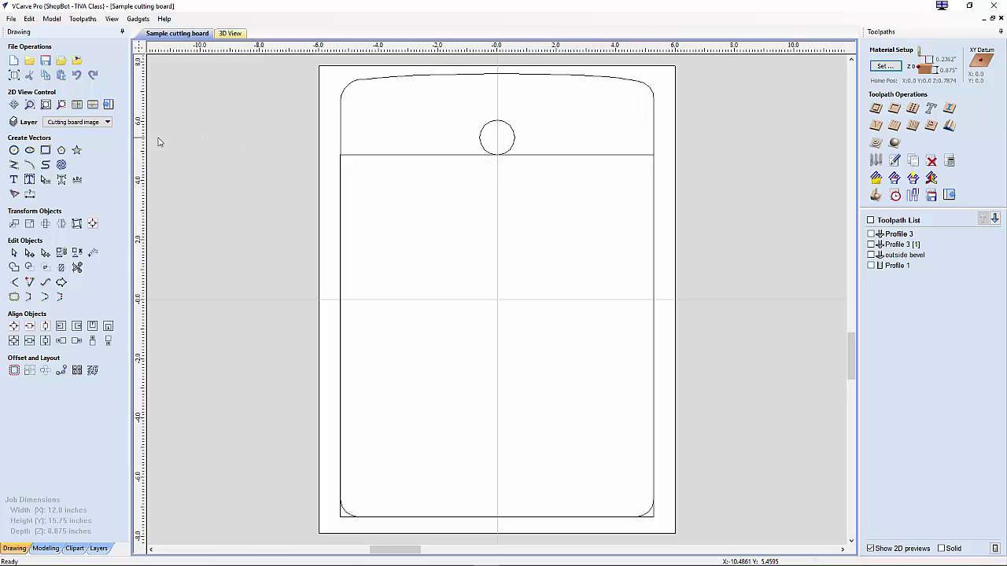
# Step: Confirm the 12 x 15.75 x 0.875 inch job setup and accept the cut-through warning
pyautogui.click(11, 75)
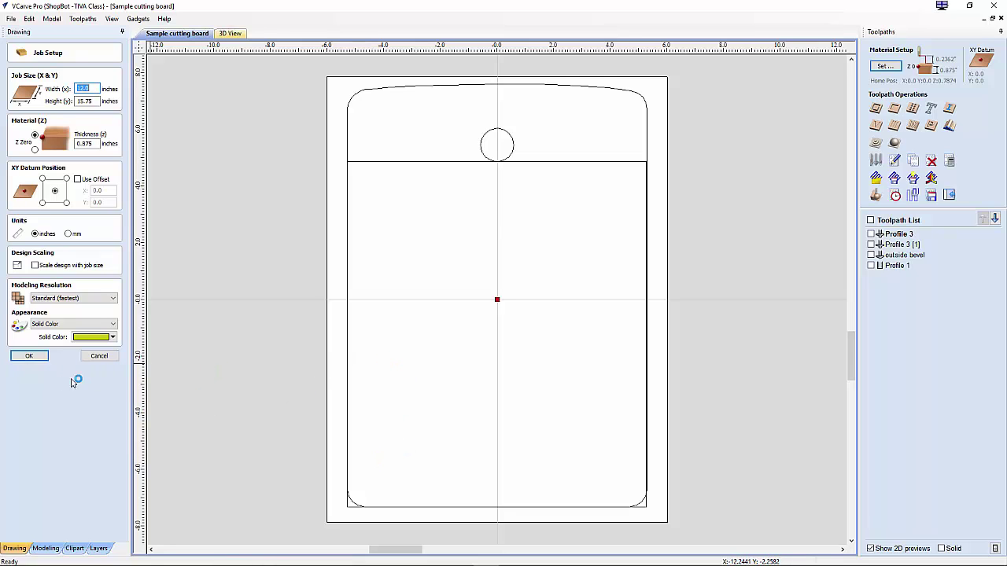
pyautogui.click(41, 359)
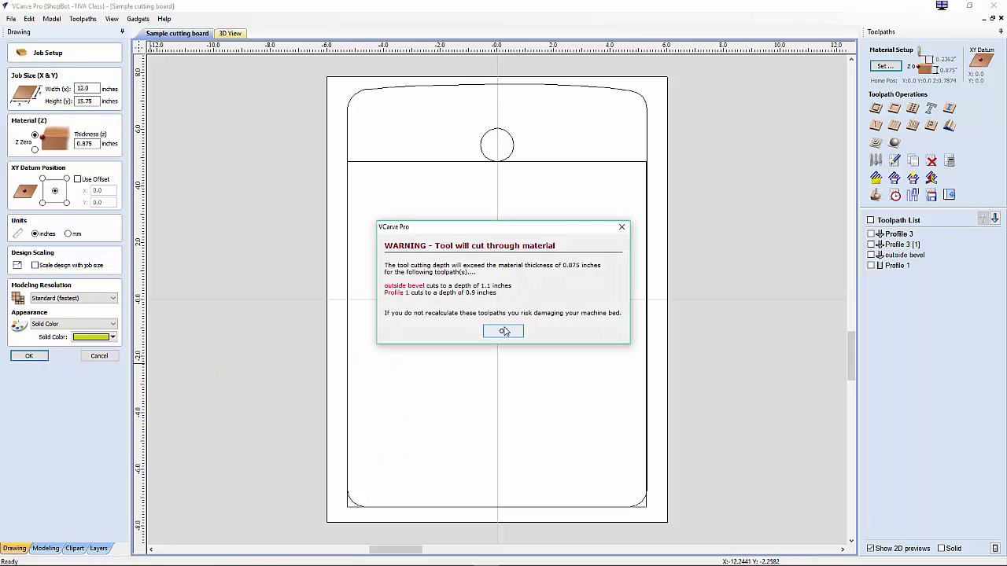
pyautogui.click(503, 330)
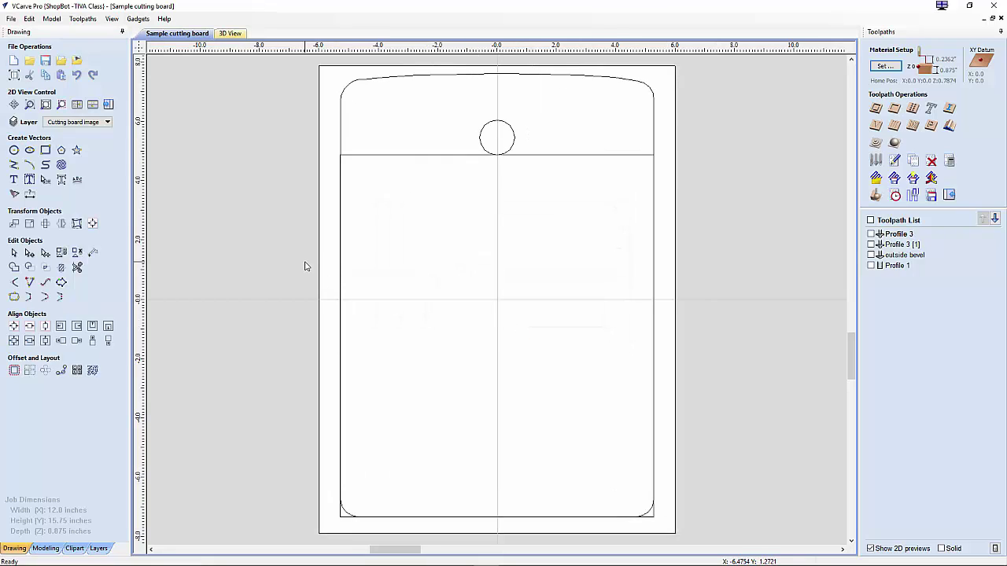
# Step: Place trial alligator and two apple clipart models on the board
pyautogui.click(74, 549)
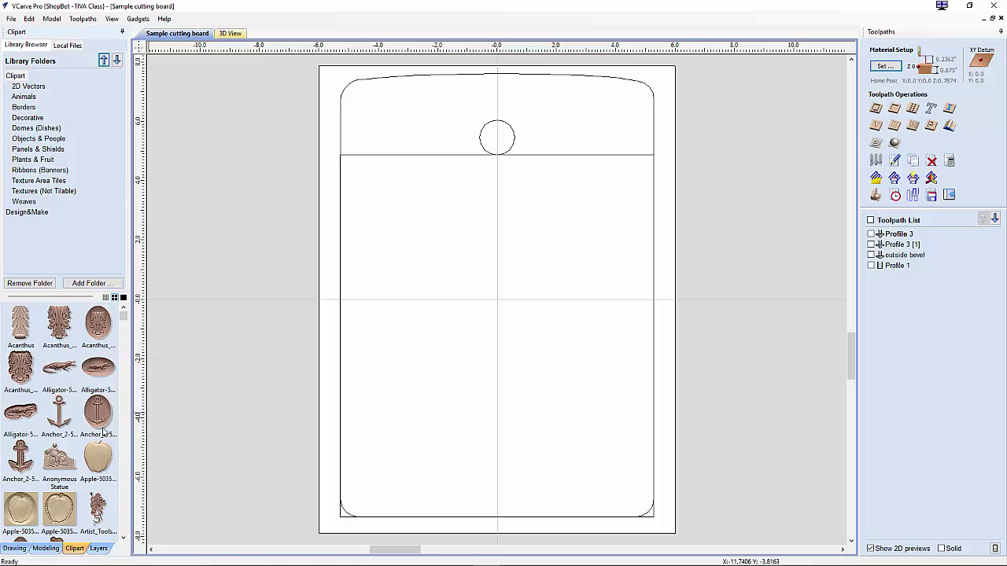
pyautogui.scroll(-1, 103, 429)
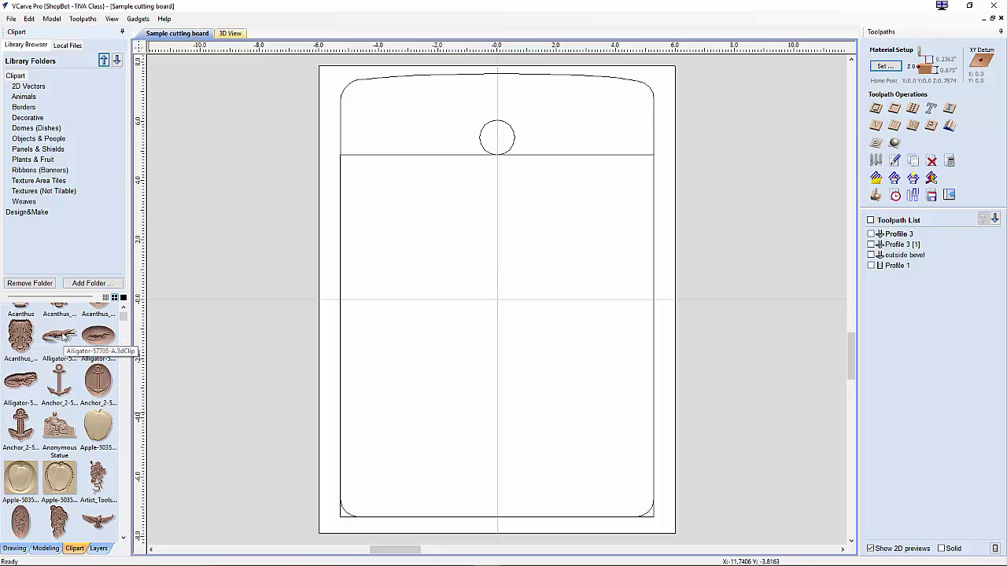
pyautogui.doubleClick(63, 337)
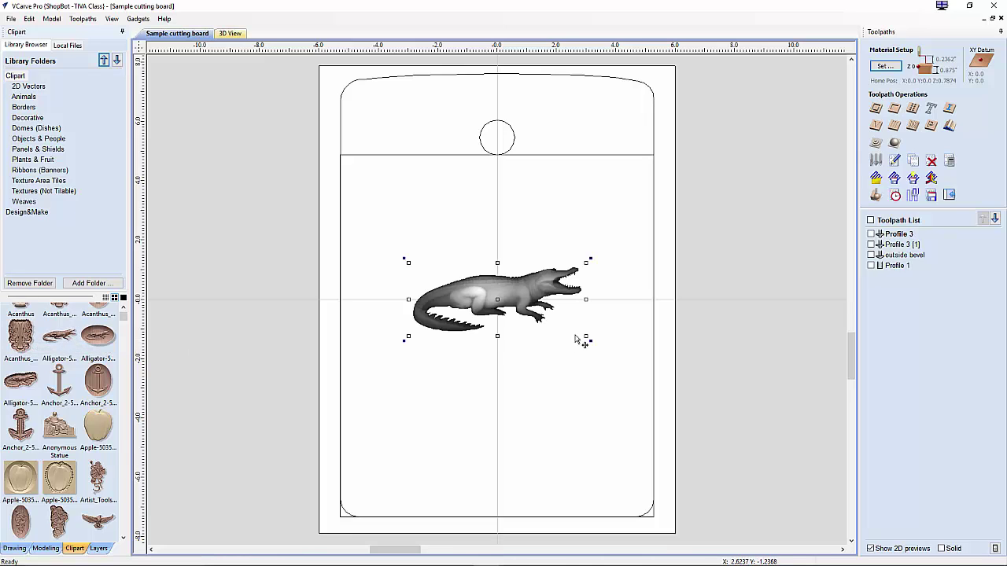
pyautogui.keyDown('ctrl'); pyautogui.moveTo(522, 313); pyautogui.dragTo(511, 249); pyautogui.keyUp('ctrl')
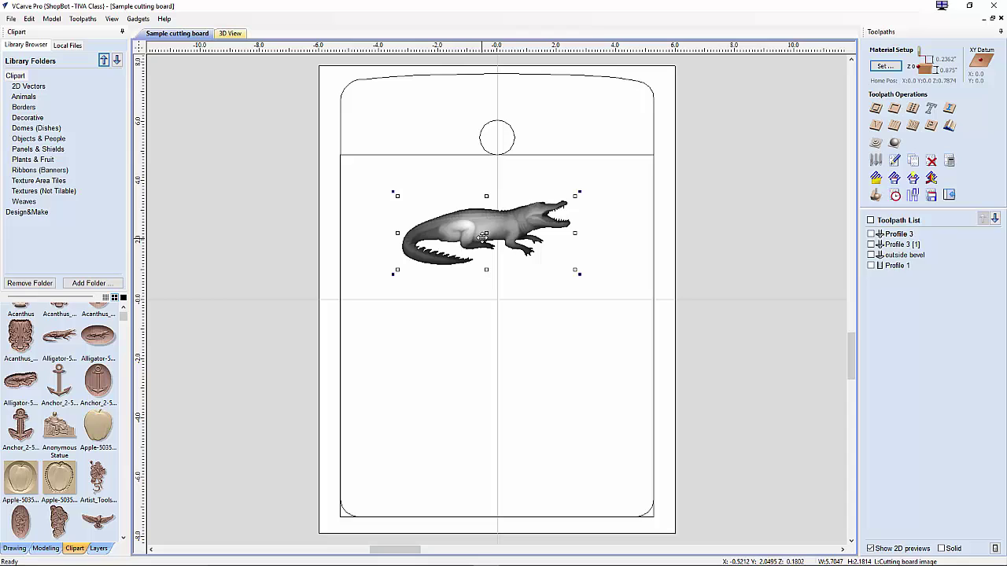
pyautogui.moveTo(98, 337)
pyautogui.mouseDown()
pyautogui.moveTo(420, 371)
pyautogui.moveTo(433, 362)
pyautogui.moveTo(110, 335)
pyautogui.mouseUp()
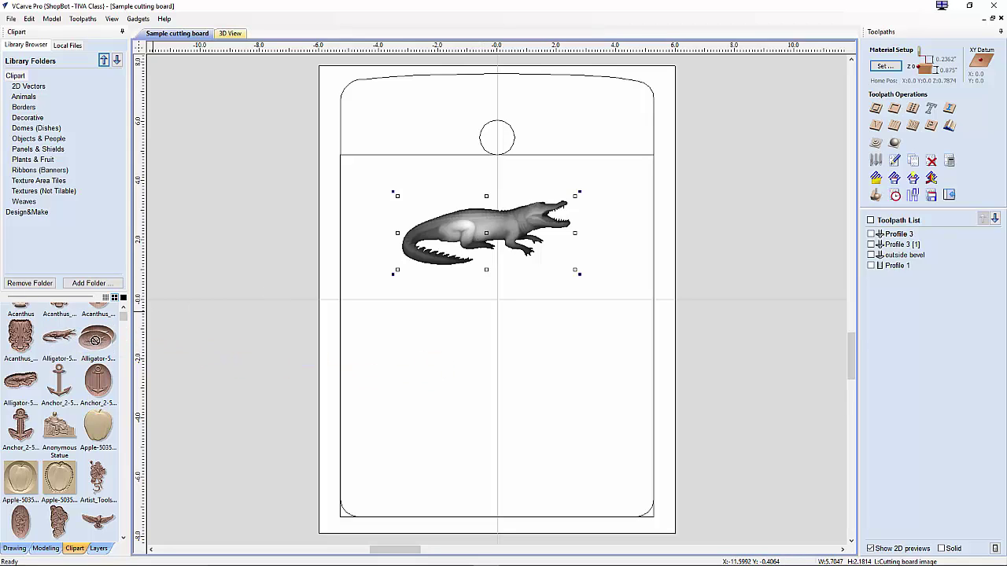
pyautogui.scroll(-1, 58, 469)
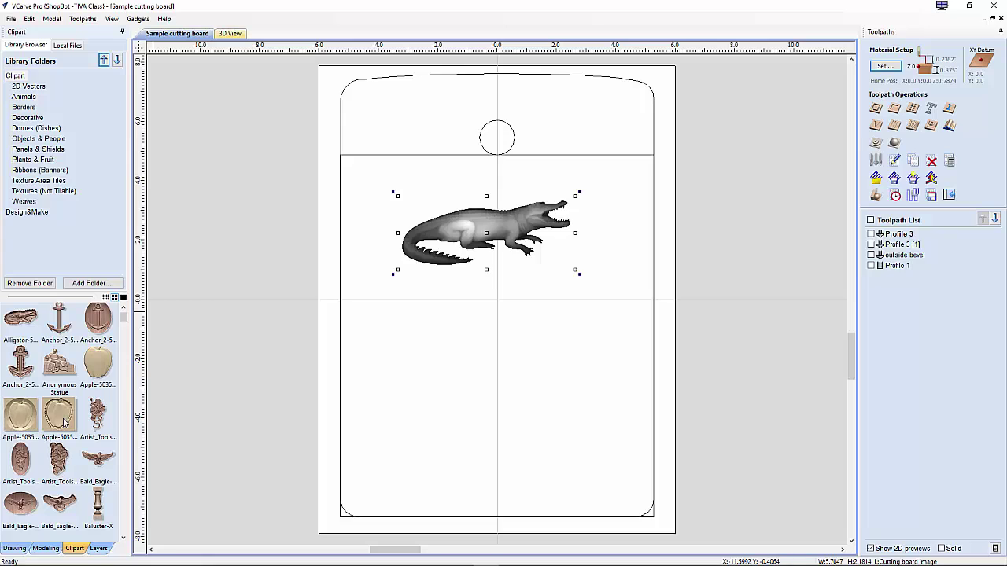
pyautogui.moveTo(61, 423); pyautogui.dragTo(407, 374)
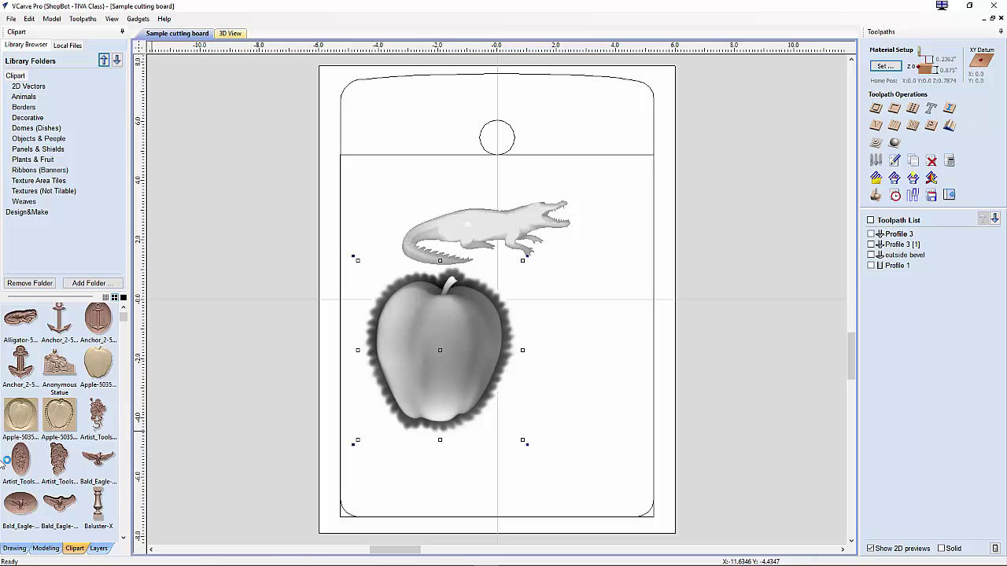
pyautogui.moveTo(63, 425); pyautogui.dragTo(594, 457)
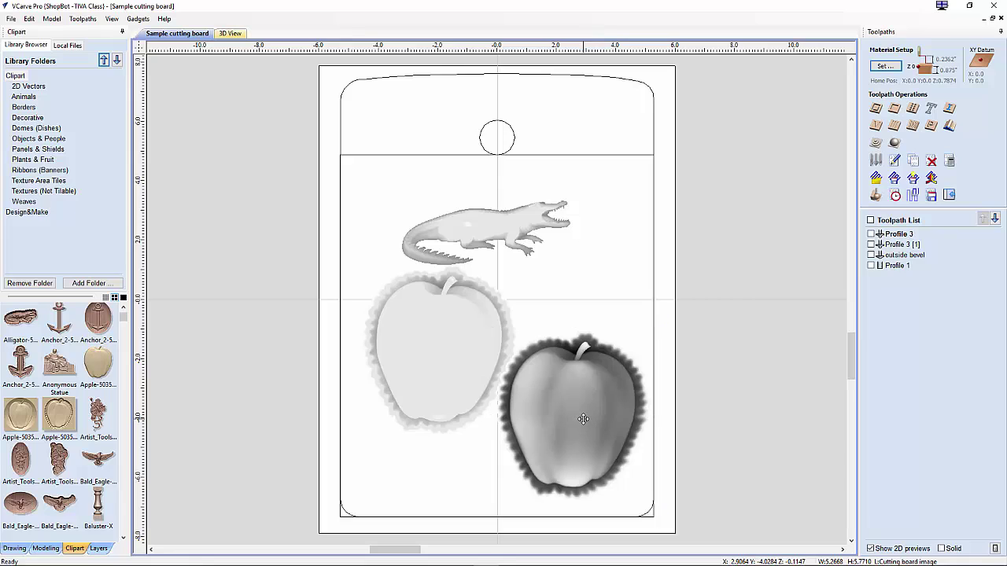
# Step: Delete both apples and the alligator, then add and undo an anchor model
pyautogui.press('Delete')
pyautogui.click(481, 354)
pyautogui.press('Delete')
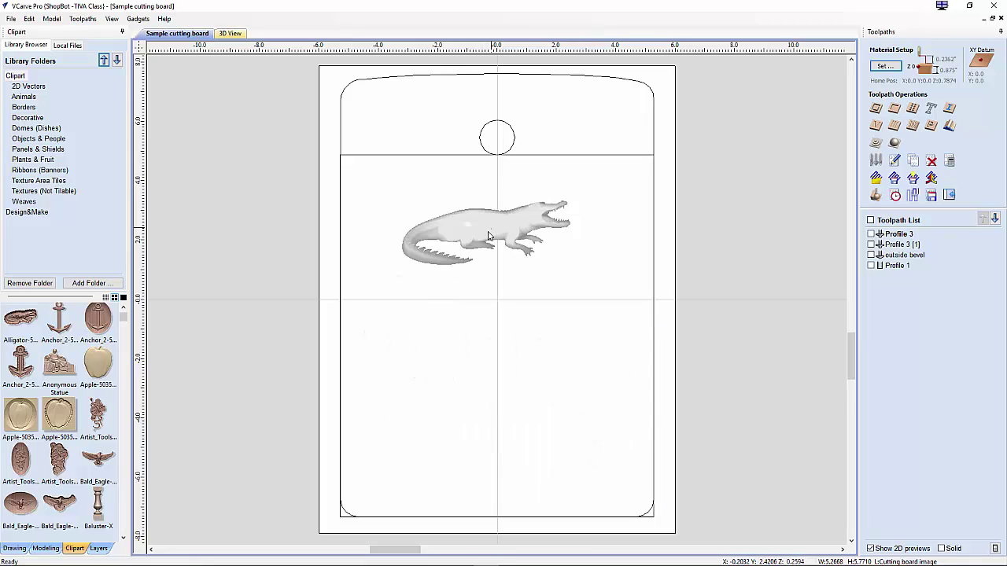
pyautogui.click(488, 236)
pyautogui.press('Delete')
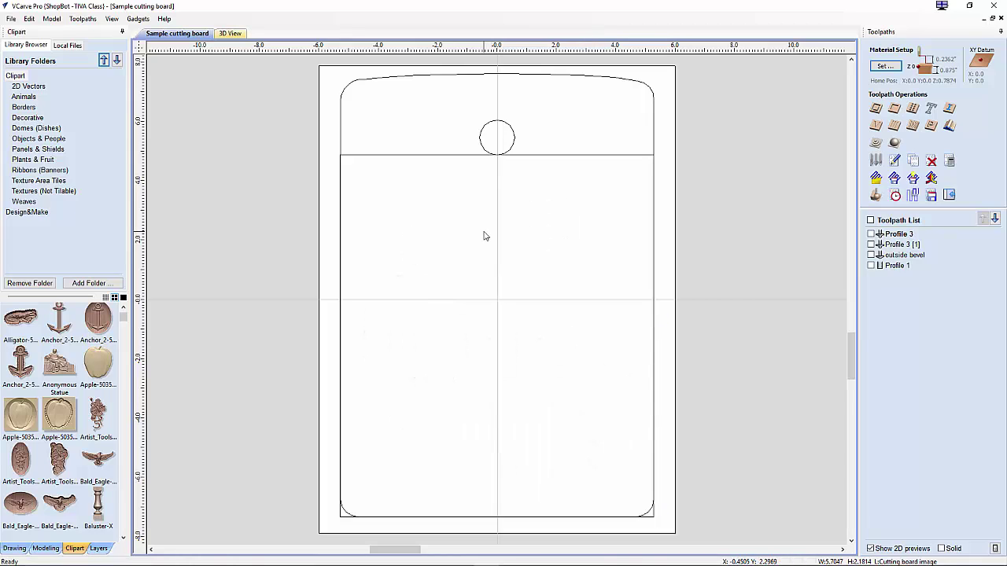
pyautogui.doubleClick(64, 329)
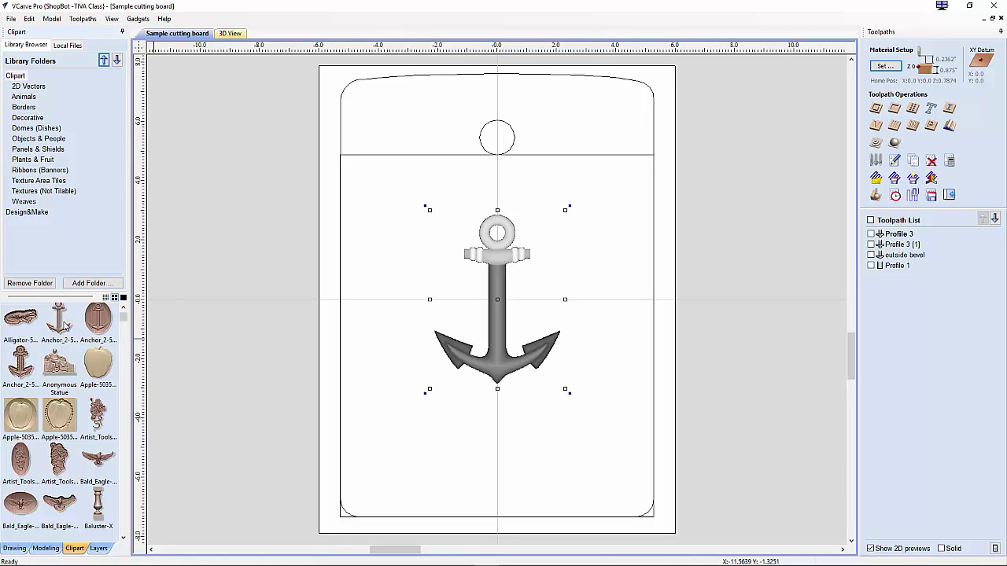
pyautogui.press('Escape')
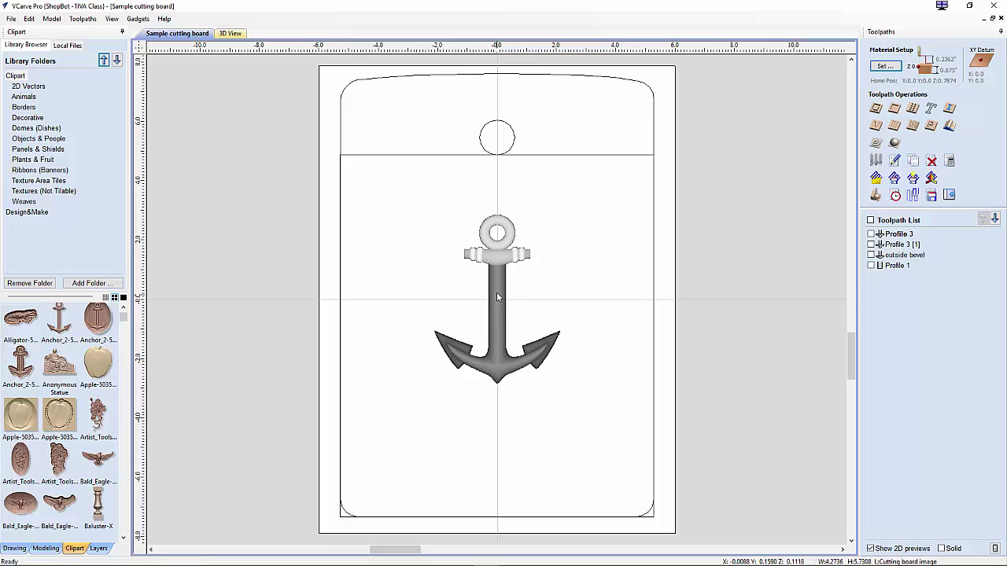
pyautogui.hotkey('ctrl', 'z')
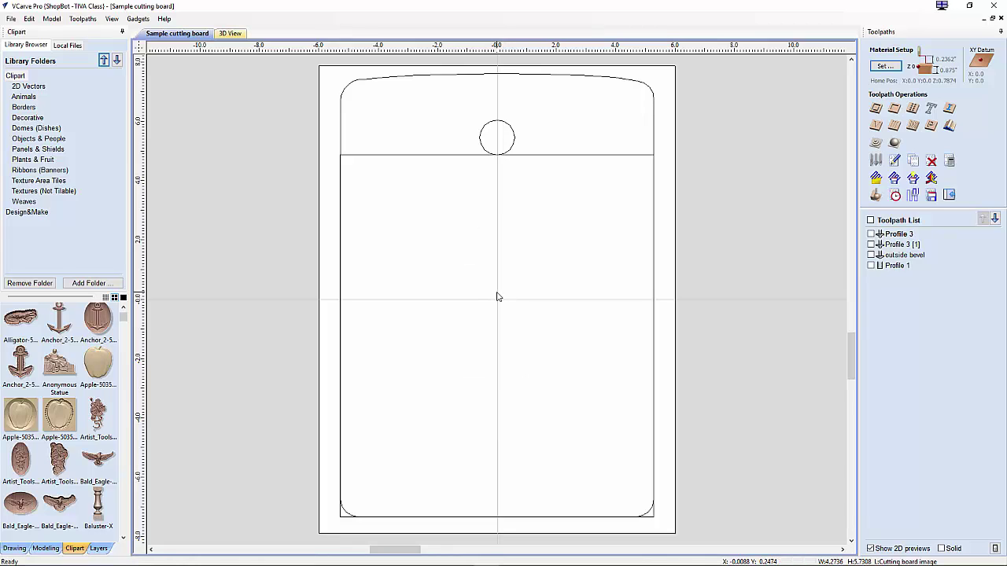
# Step: Place a plain eagle head at upper left and a round dished eagle relief from Animals clipart
pyautogui.click(23, 97)
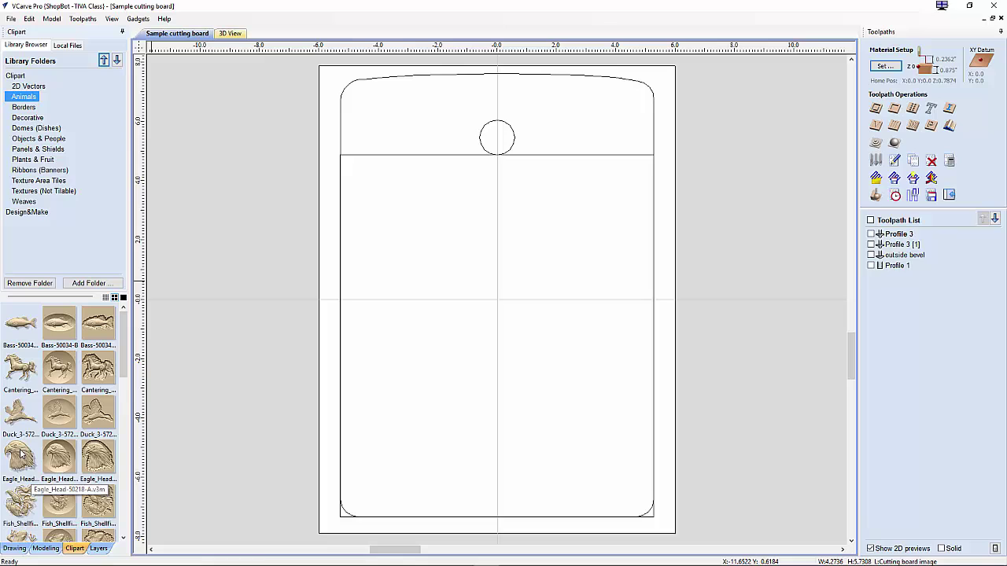
pyautogui.click(63, 455)
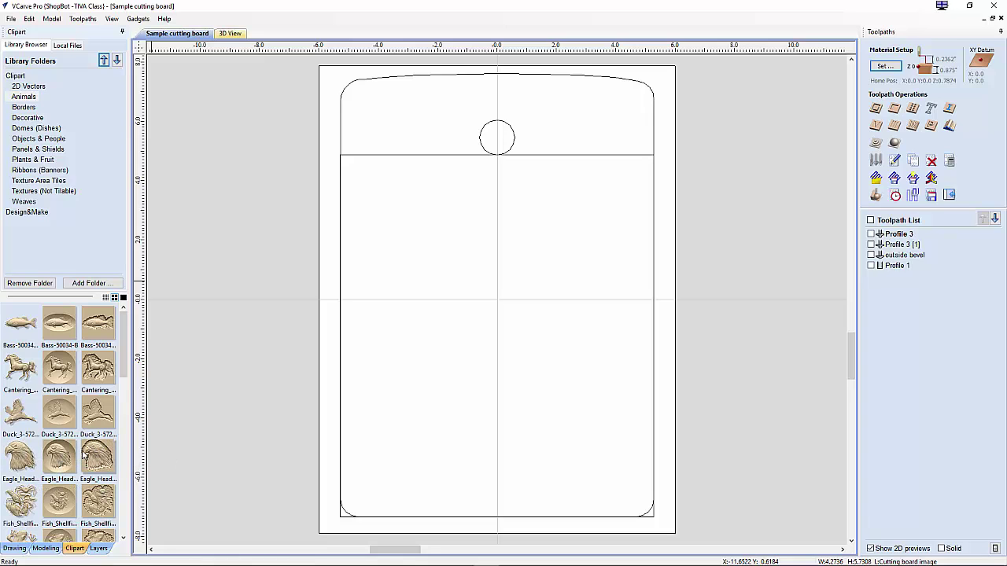
pyautogui.moveTo(35, 460); pyautogui.dragTo(405, 216)
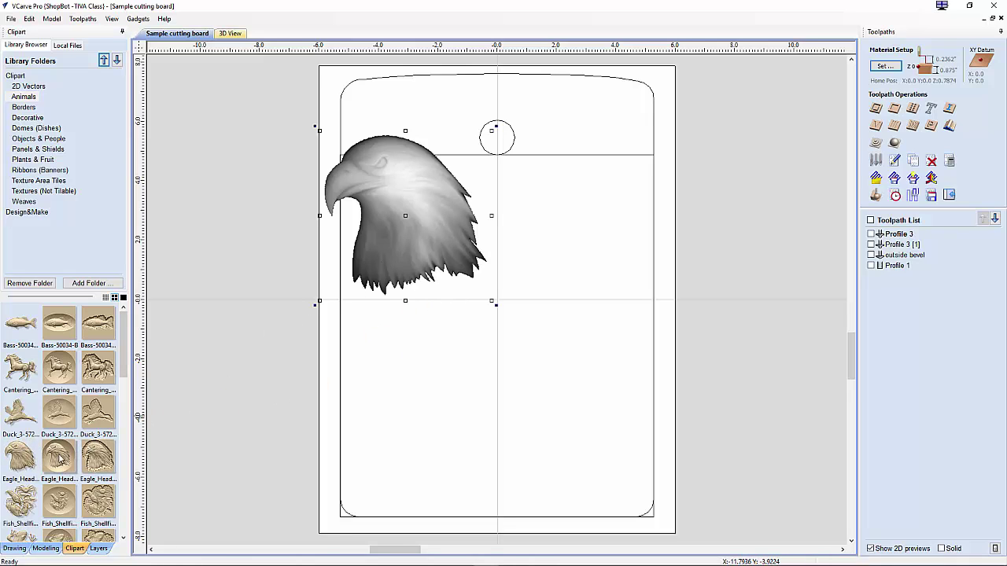
pyautogui.moveTo(73, 456); pyautogui.dragTo(545, 272)
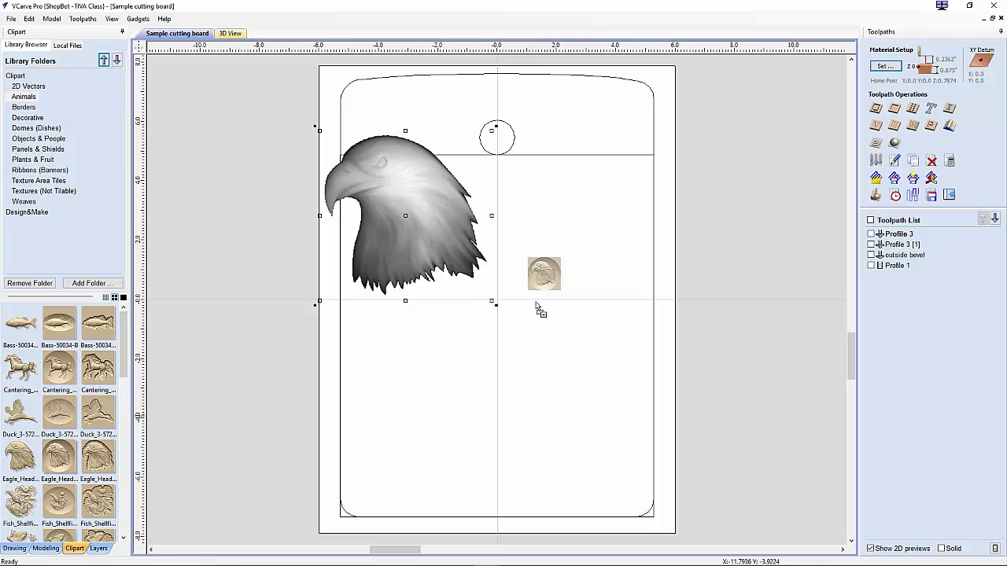
pyautogui.moveTo(537, 309); pyautogui.dragTo(500, 333)
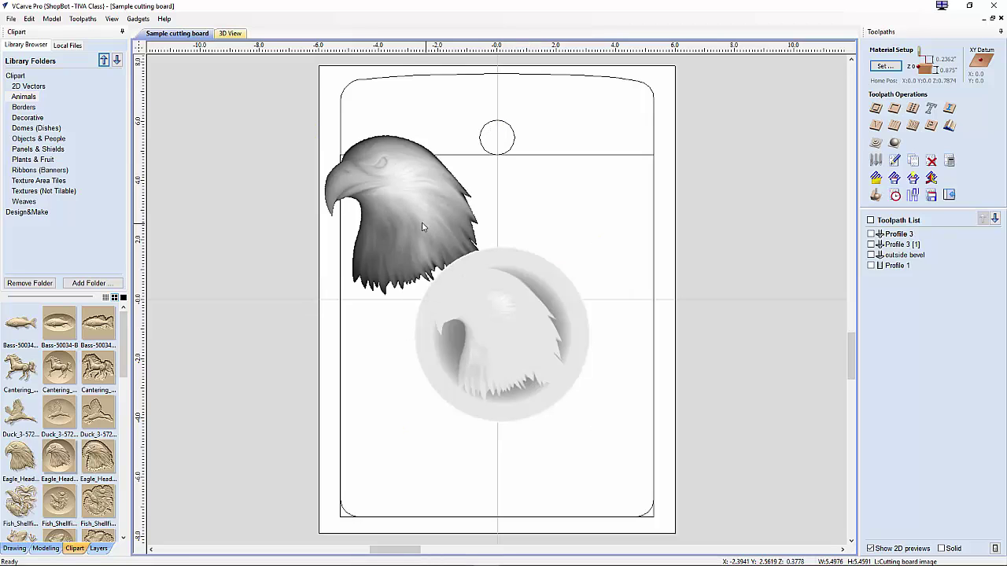
pyautogui.click(425, 171)
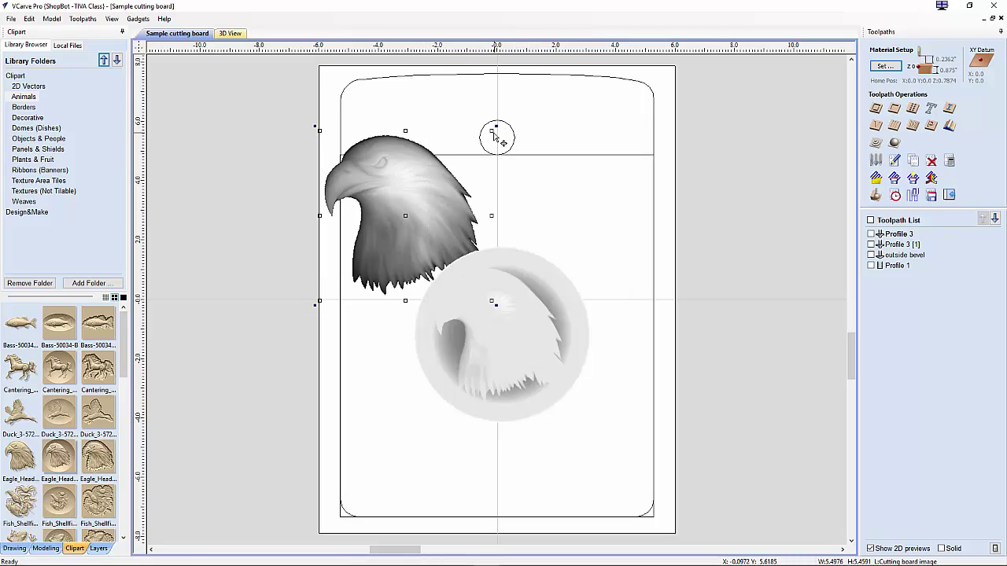
pyautogui.moveTo(492, 131); pyautogui.dragTo(449, 168)
pyautogui.moveTo(383, 205); pyautogui.dragTo(413, 161)
# Step: Shrink the round eagle and add a smaller outlined eagle head below
pyautogui.click(557, 305)
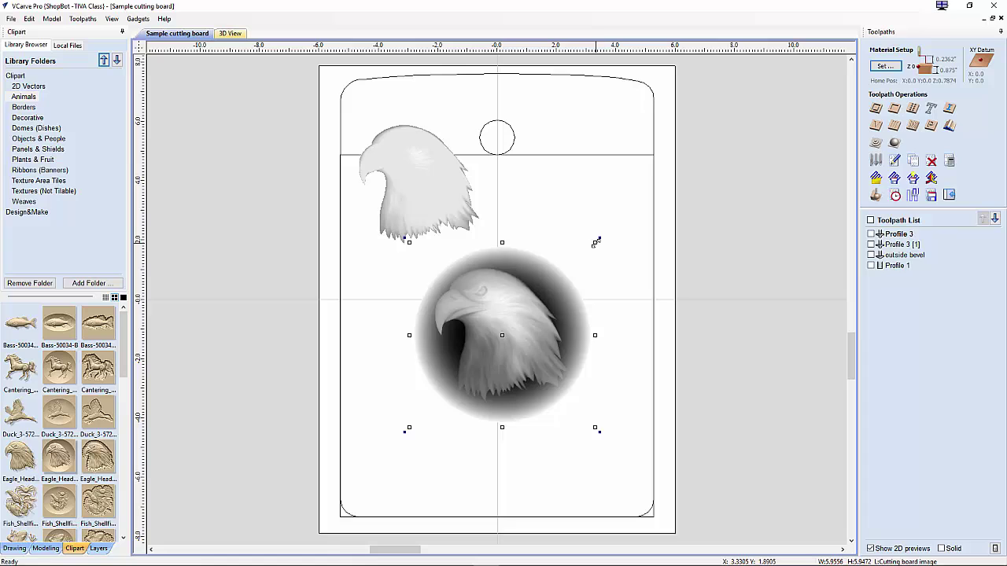
pyautogui.moveTo(595, 244); pyautogui.dragTo(573, 262)
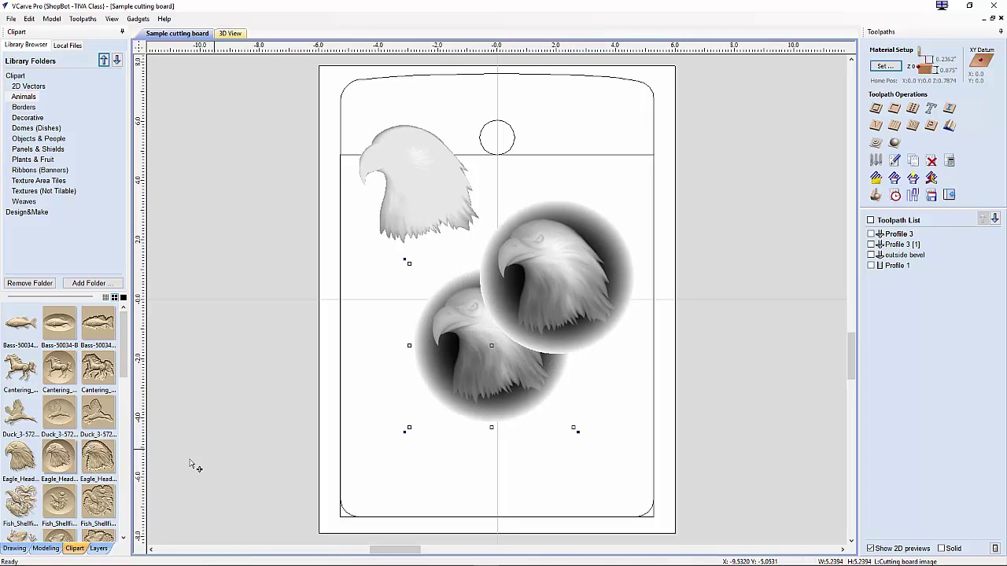
pyautogui.moveTo(107, 464); pyautogui.dragTo(431, 396)
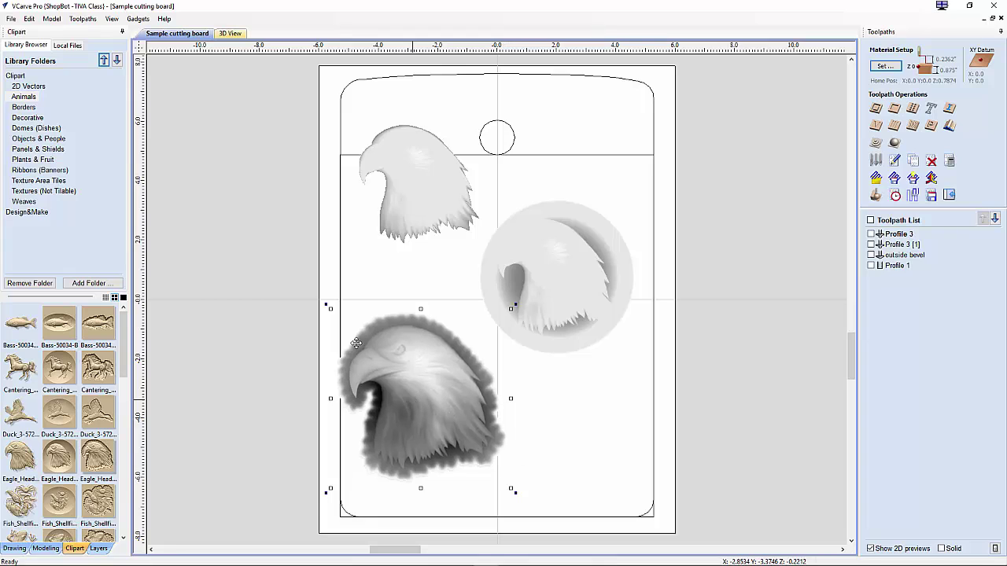
pyautogui.moveTo(330, 307); pyautogui.dragTo(372, 349)
pyautogui.click(422, 165)
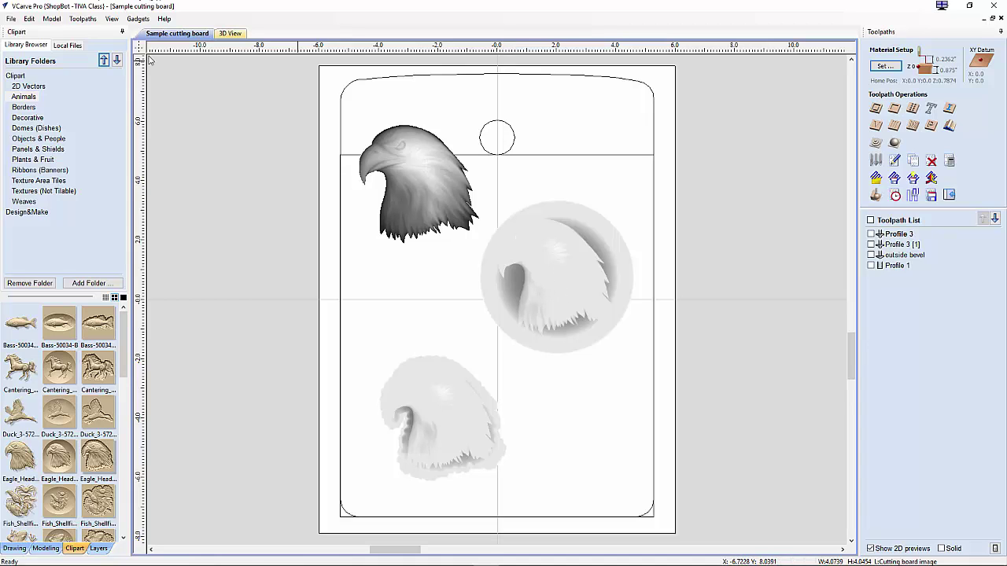
pyautogui.click(228, 33)
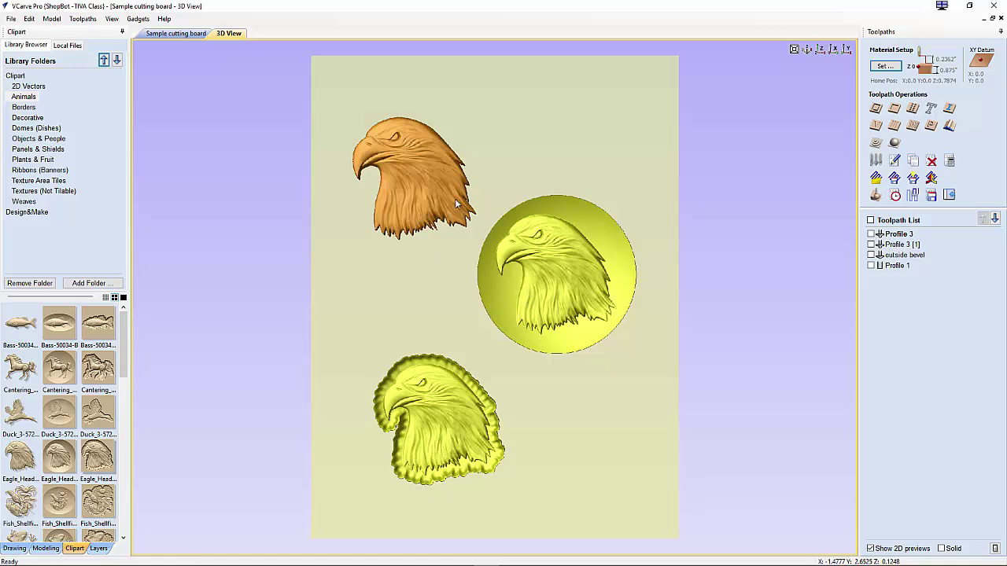
pyautogui.click(806, 52)
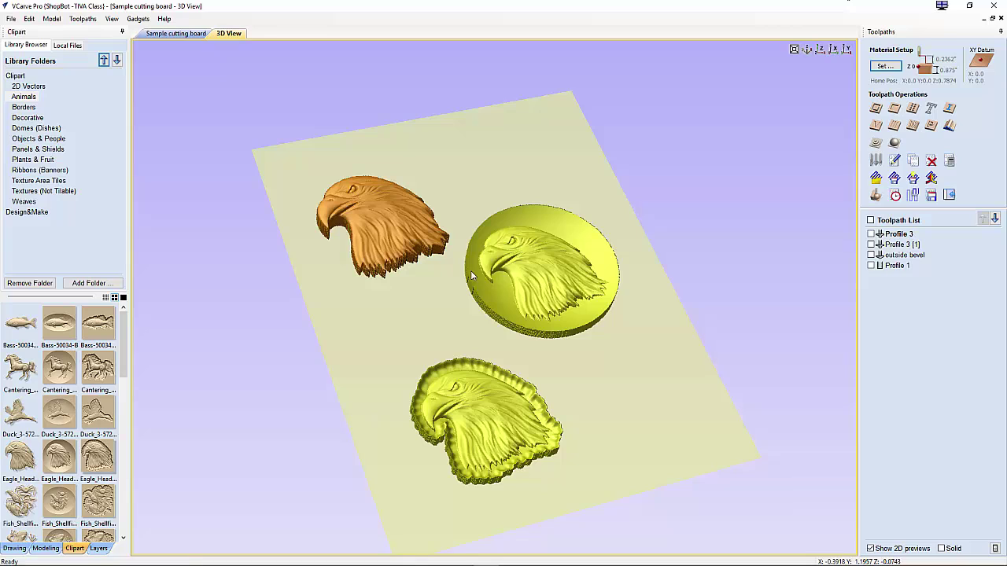
pyautogui.click(179, 34)
# Step: Delete the top-left and lower eagle heads, keeping the round relief, and check it in 3D
pyautogui.click(586, 284)
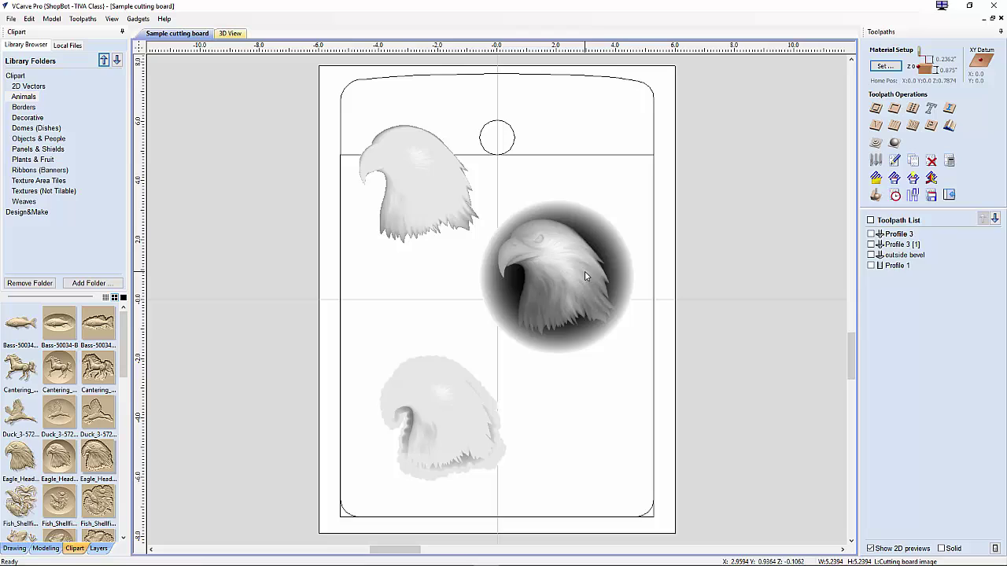
pyautogui.click(463, 404)
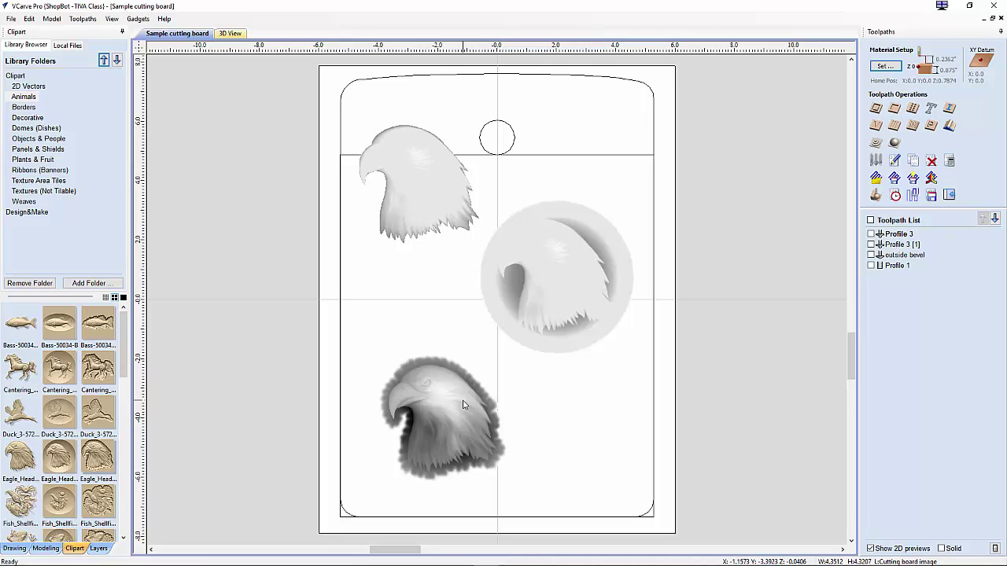
pyautogui.click(409, 189)
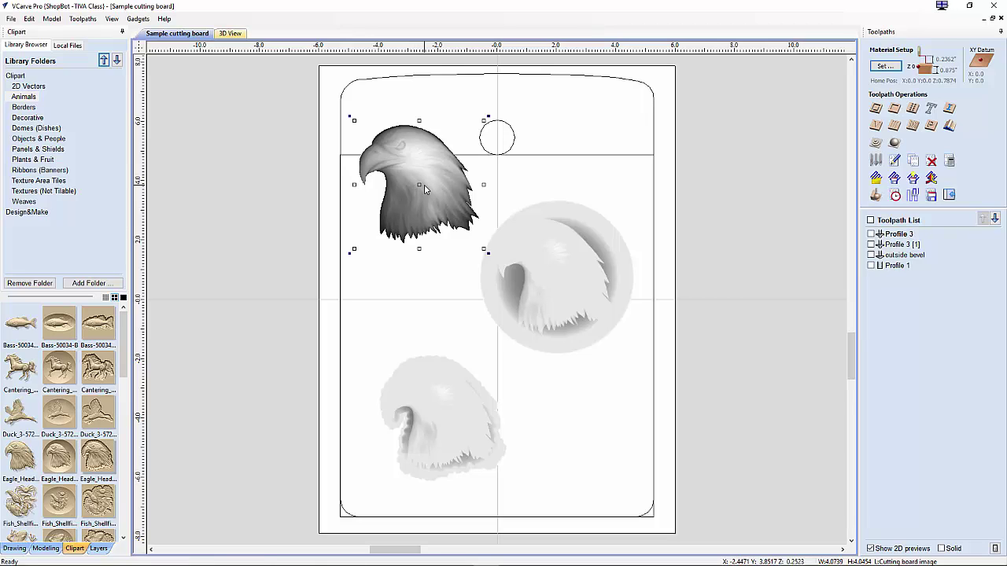
pyautogui.press('Delete')
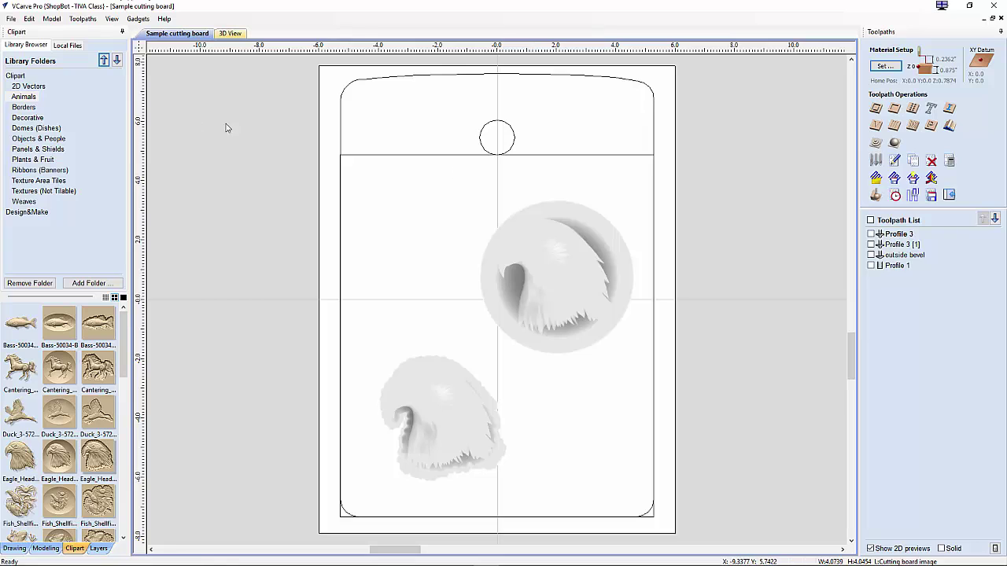
pyautogui.click(230, 33)
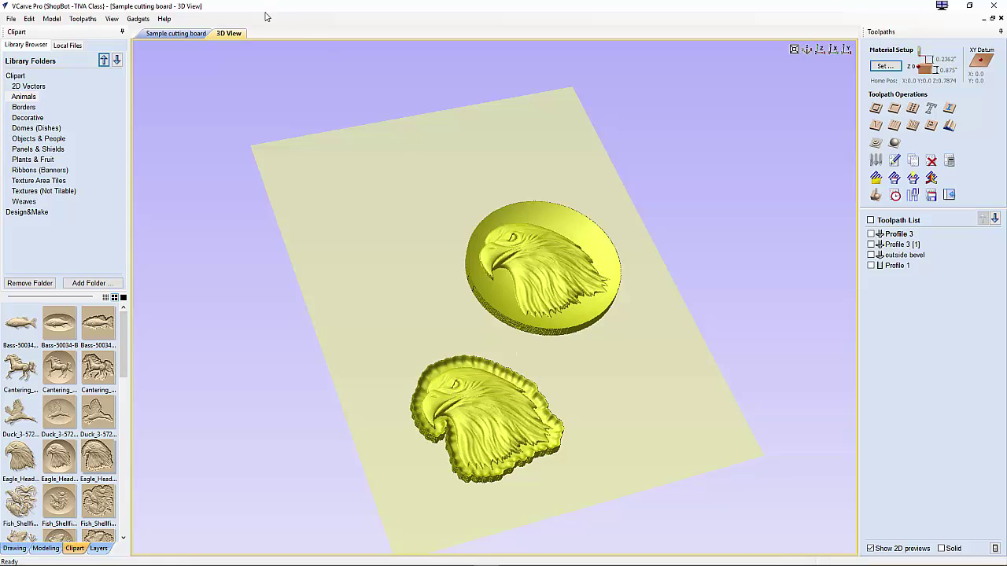
pyautogui.click(175, 33)
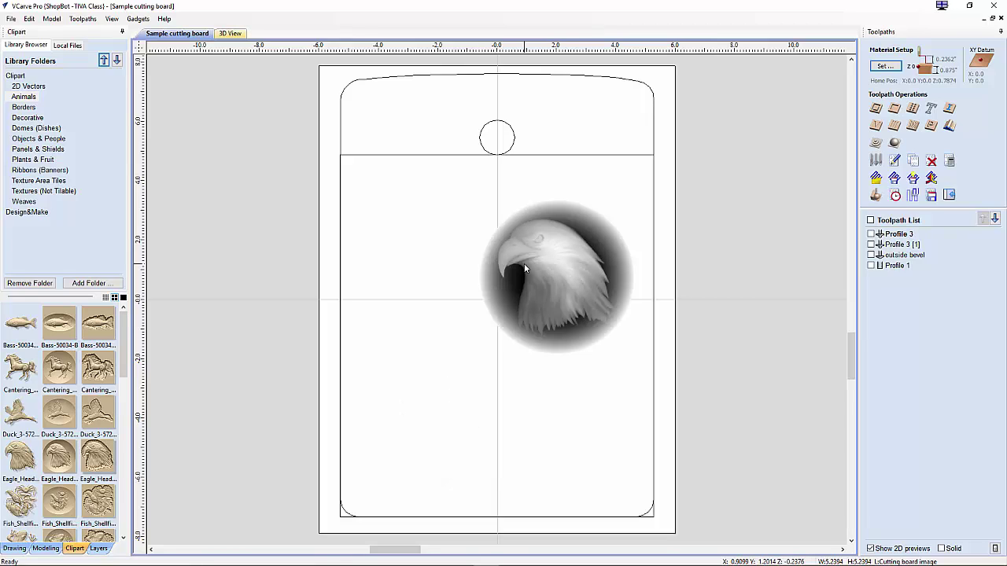
# Step: Scale the round eagle medallion up to about 7.74 inches wide
pyautogui.click(571, 275)
pyautogui.moveTo(475, 359); pyautogui.dragTo(404, 435)
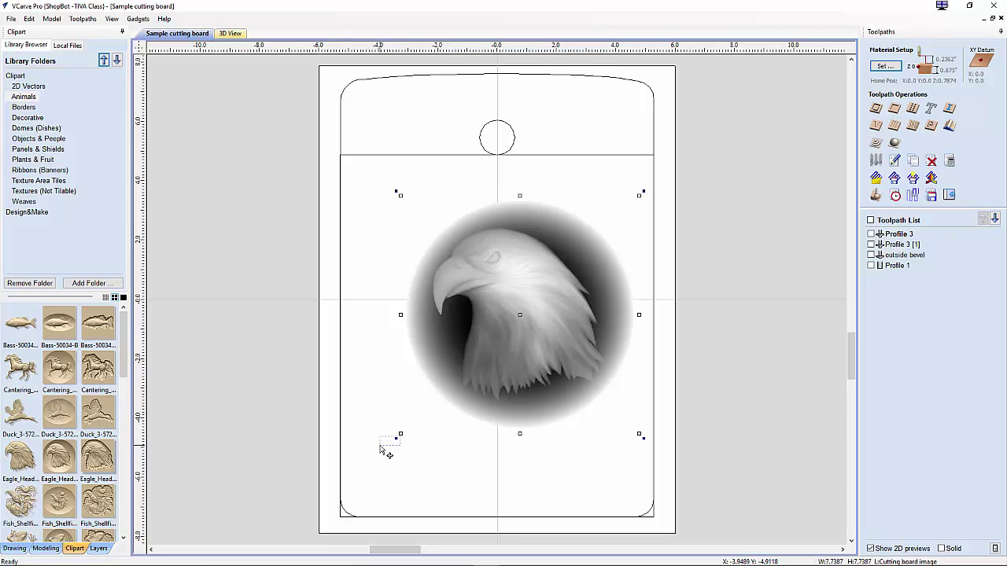
pyautogui.click(385, 448)
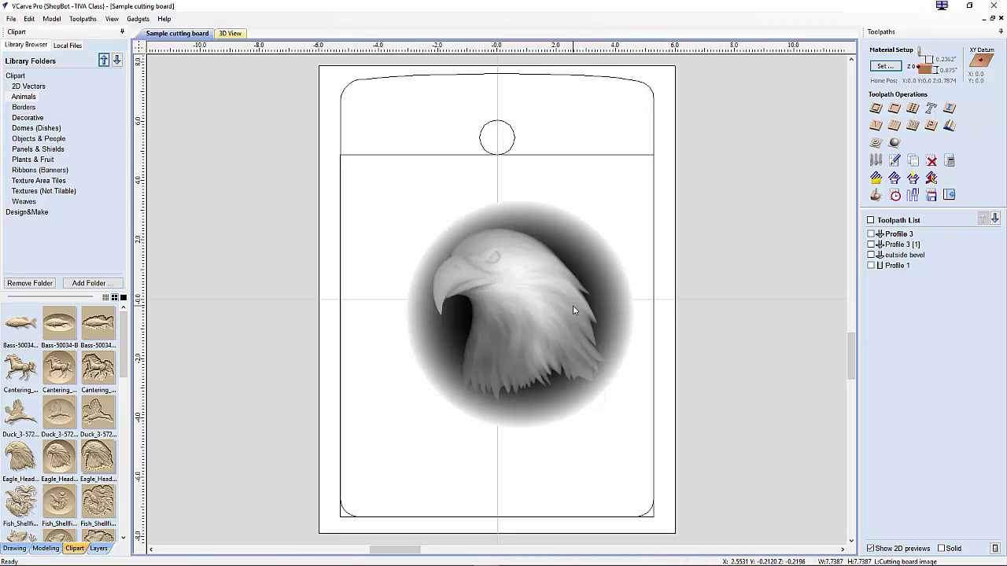
# Step: Center the round eagle relief on the board's cutting area with Center Objects
pyautogui.click(459, 157)
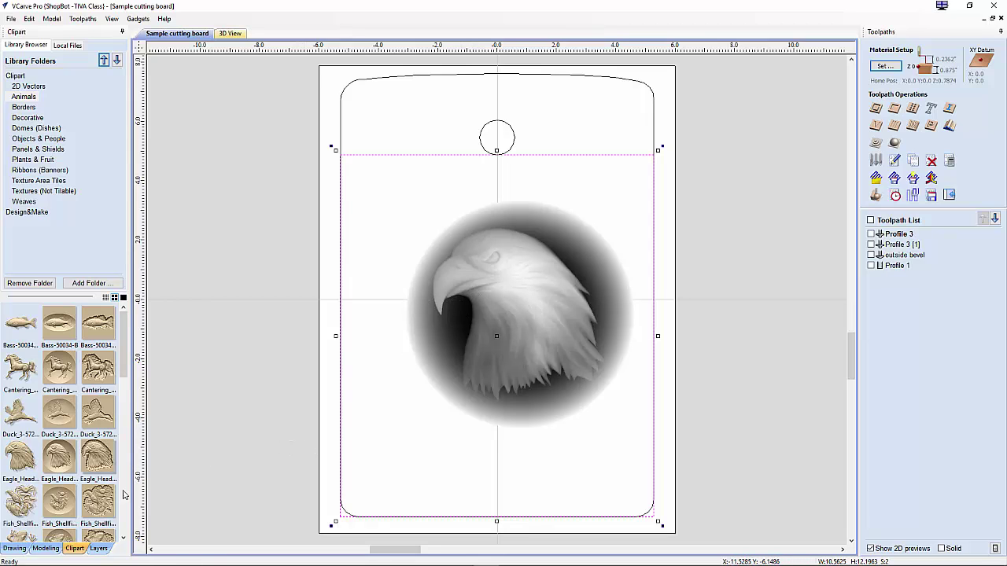
pyautogui.click(22, 549)
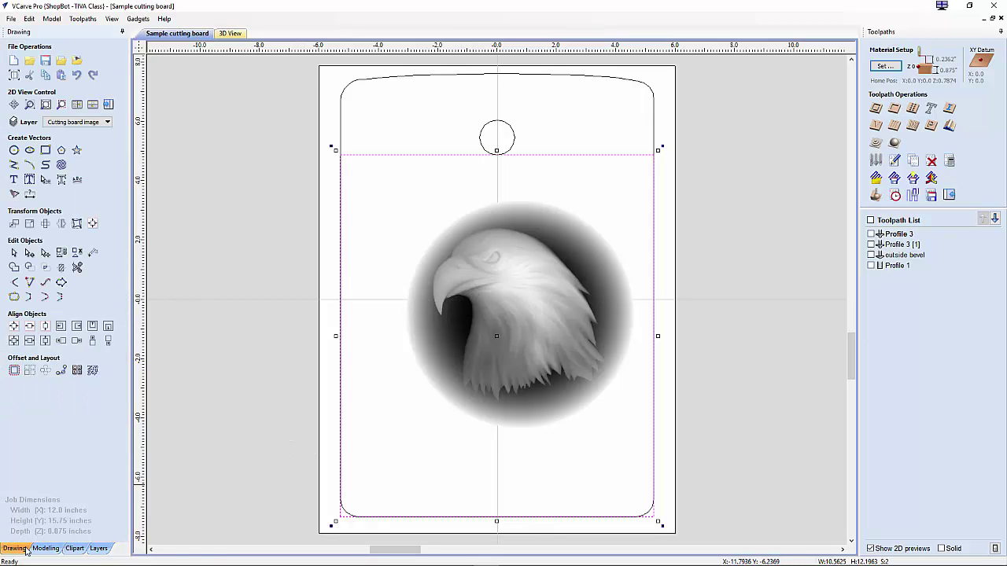
pyautogui.click(16, 340)
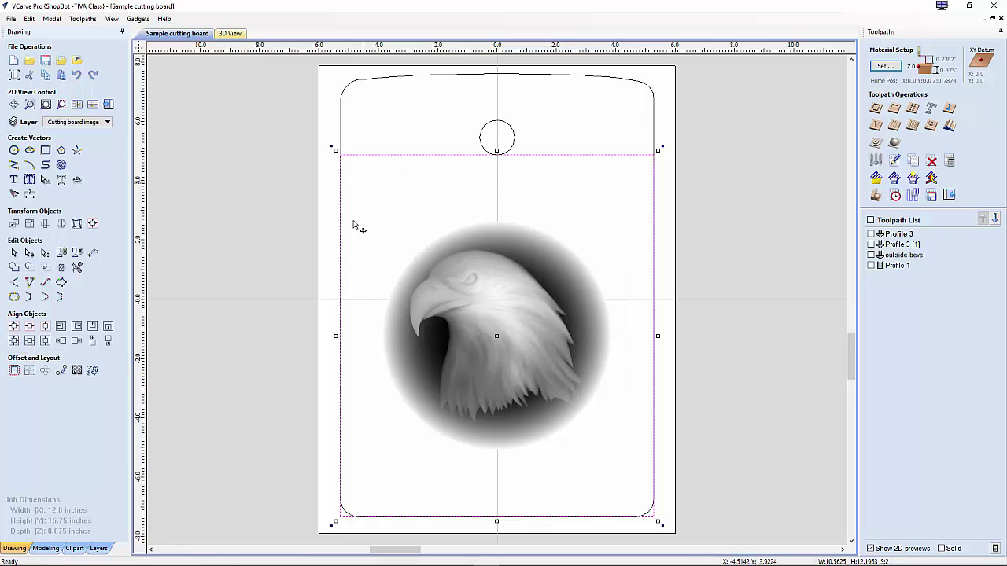
pyautogui.click(428, 193)
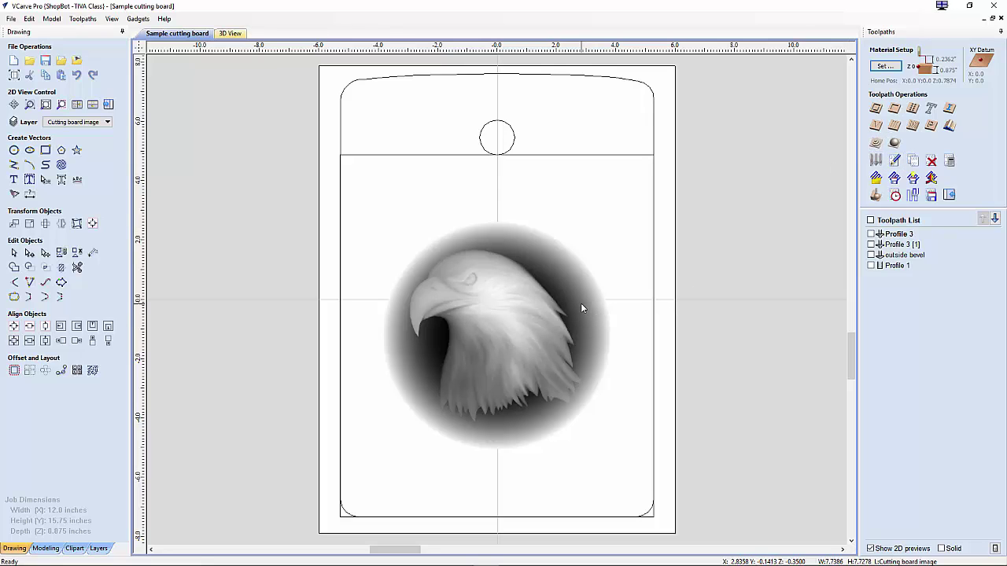
# Step: Start a 3D finish toolpath with Raster strategy and a 90-degree raster angle
pyautogui.click(896, 144)
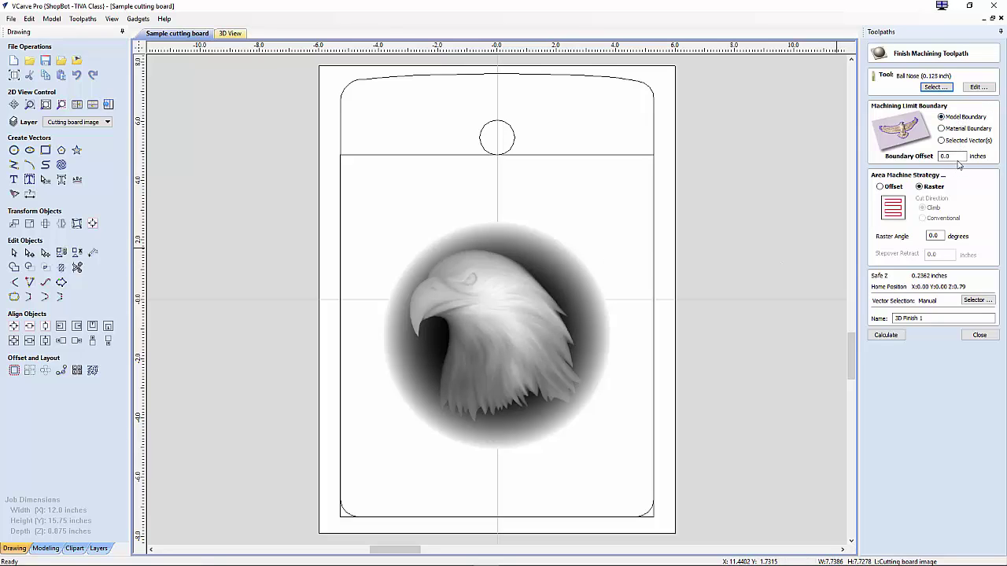
pyautogui.click(879, 186)
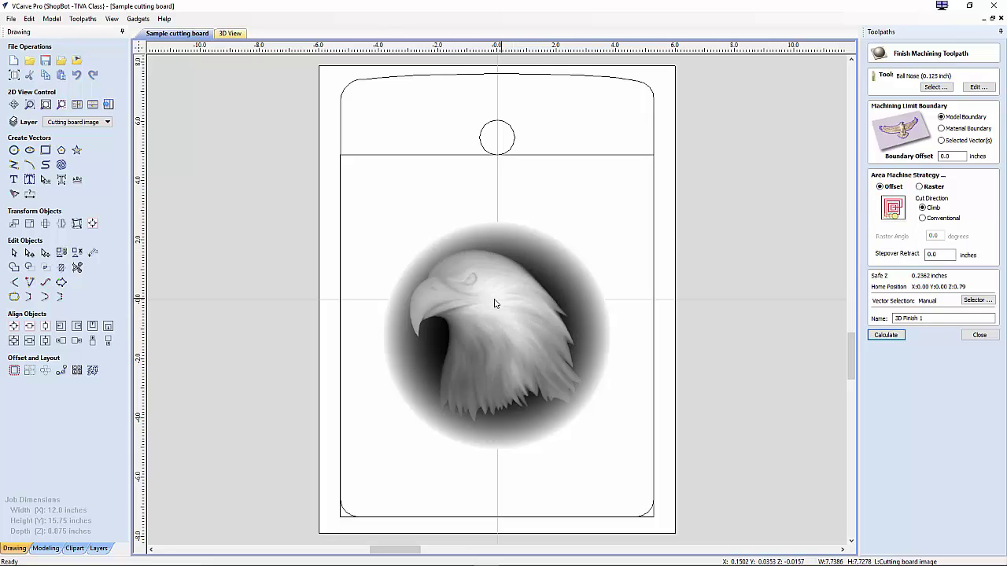
pyautogui.click(918, 186)
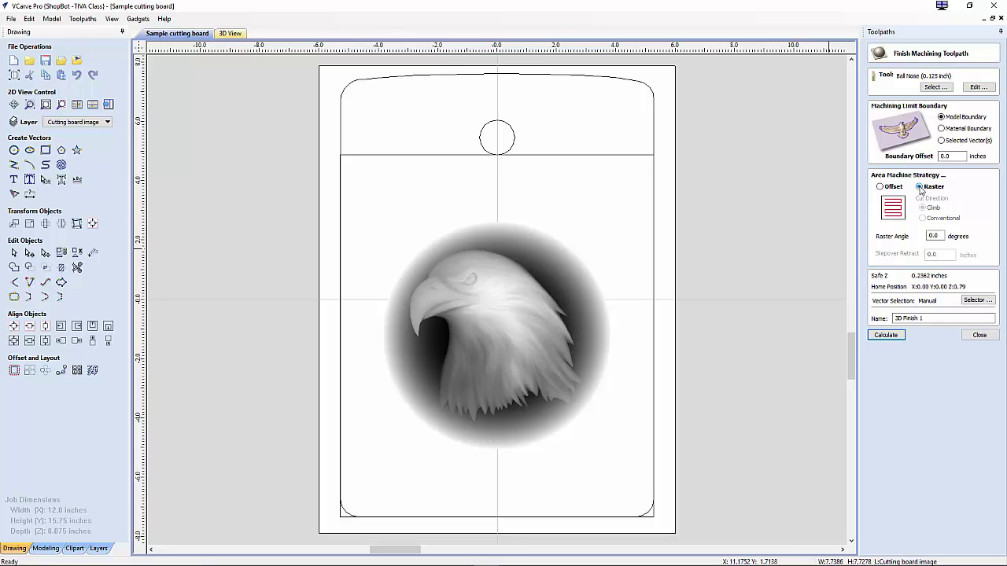
pyautogui.click(922, 236)
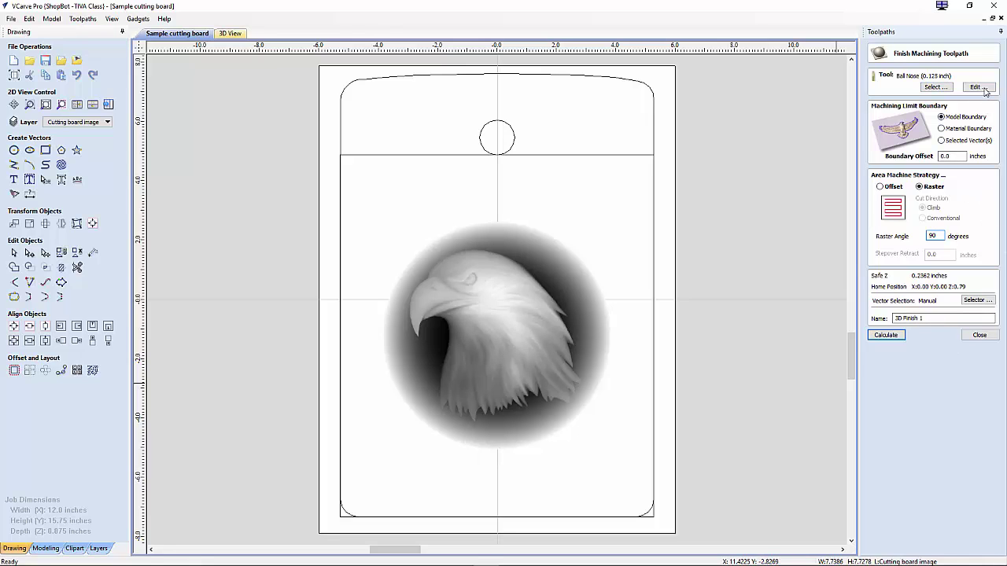
# Step: Set the 0.125 inch ball-nose tool's feed and plunge rates to 3.5 inches/sec
pyautogui.click(983, 88)
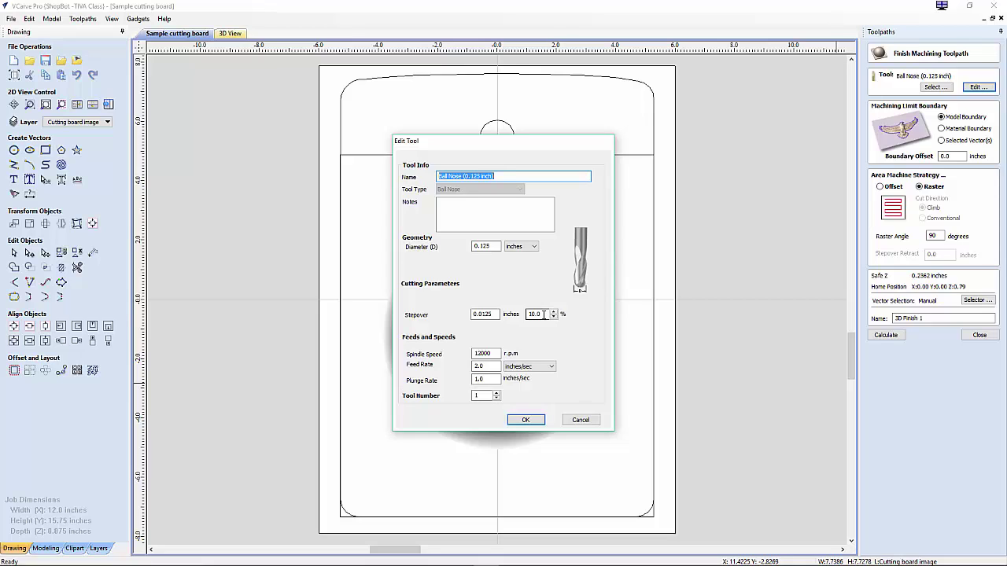
pyautogui.doubleClick(484, 366)
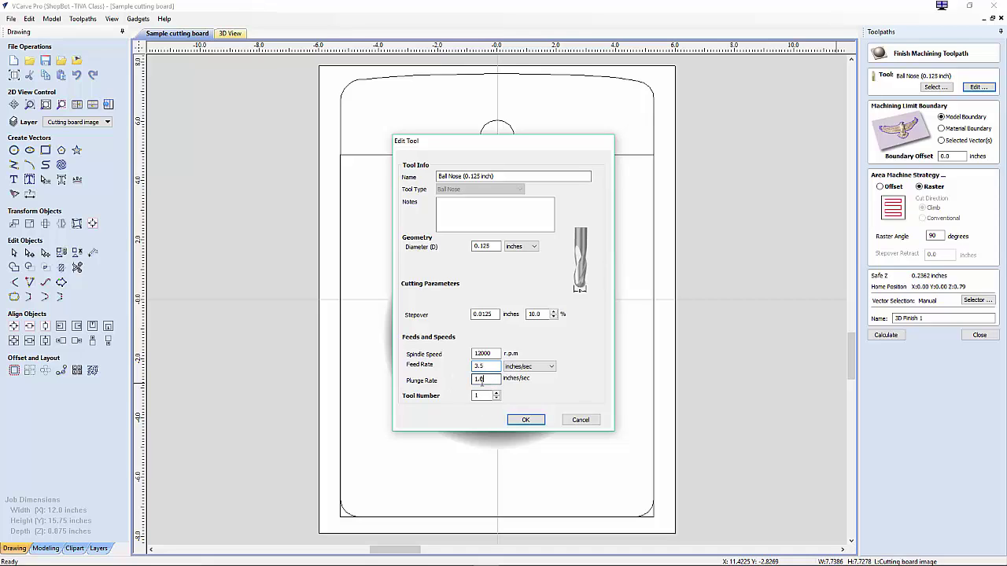
pyautogui.click(493, 381)
pyautogui.click(525, 420)
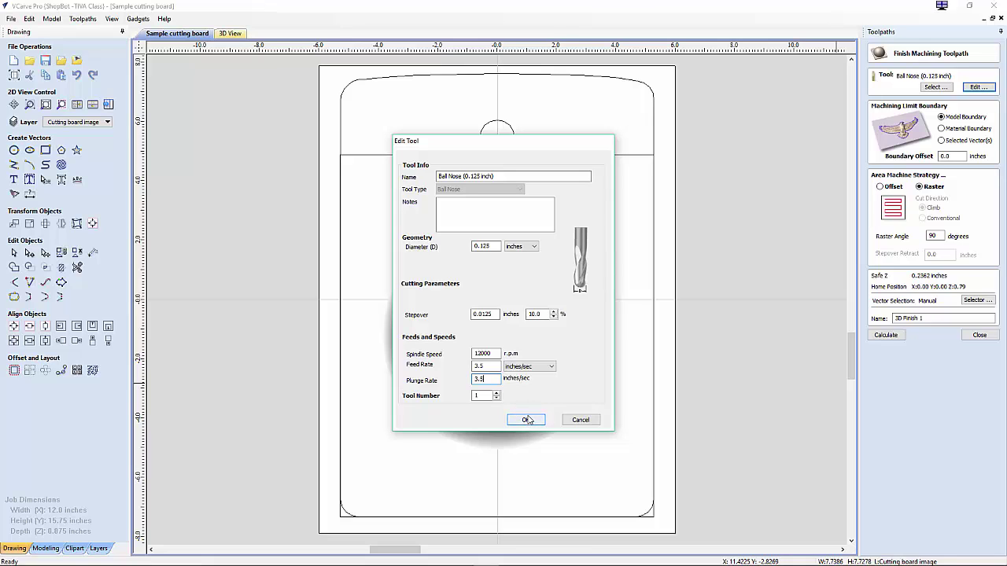
pyautogui.click(526, 420)
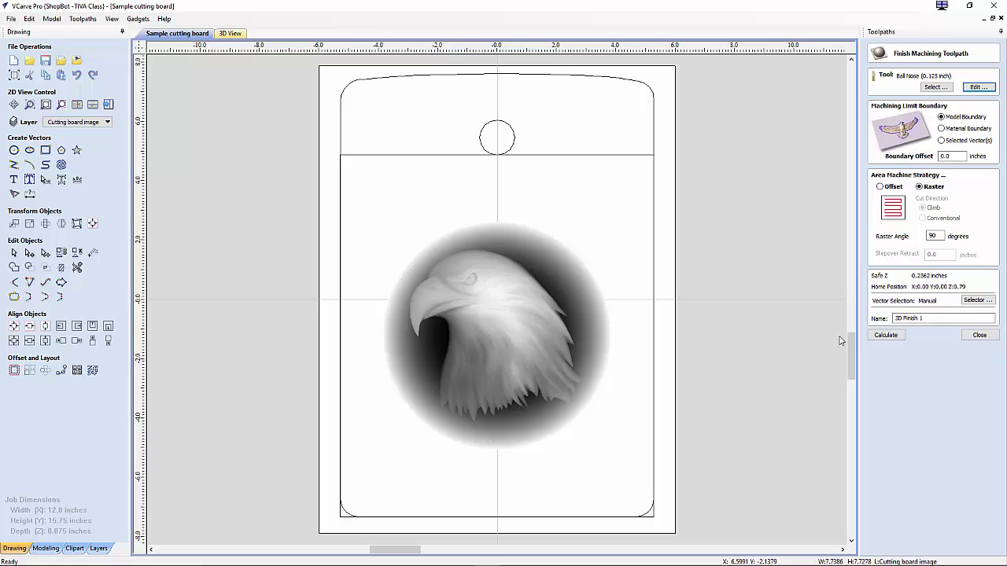
# Step: Name the toolpath '3D Finish 1 Eagle Vertical', calculate it, and preview the carving
pyautogui.click(938, 319)
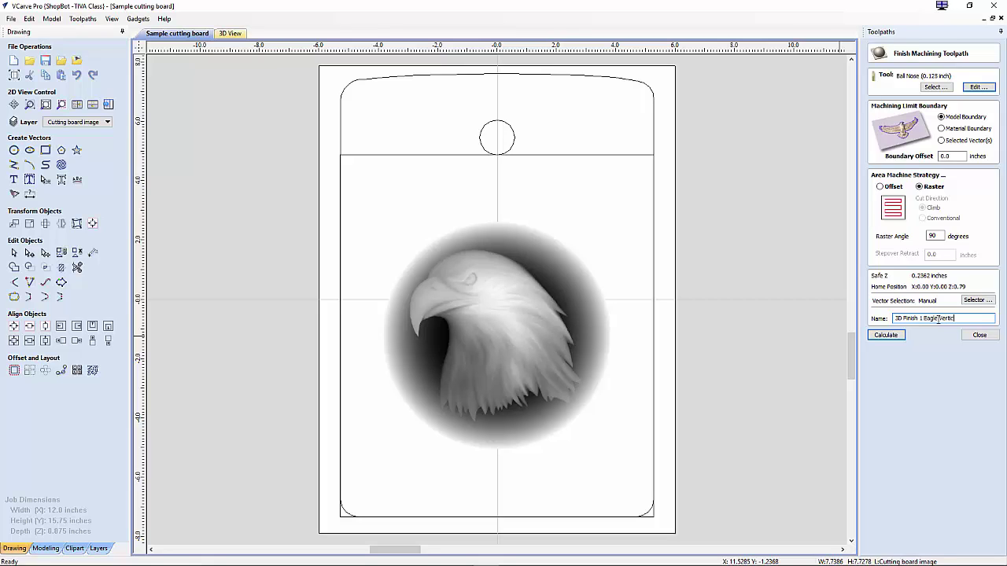
pyautogui.click(897, 336)
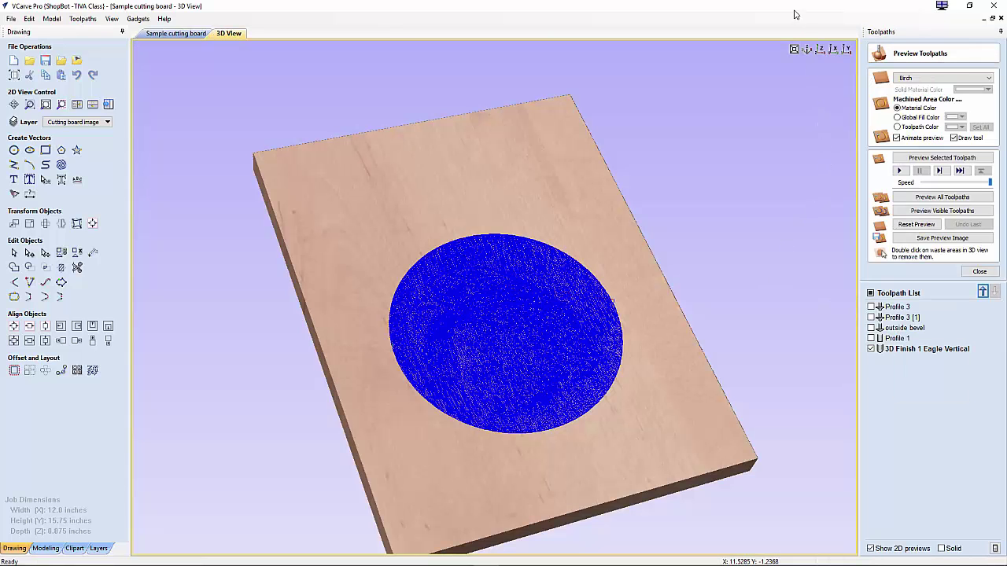
pyautogui.click(819, 50)
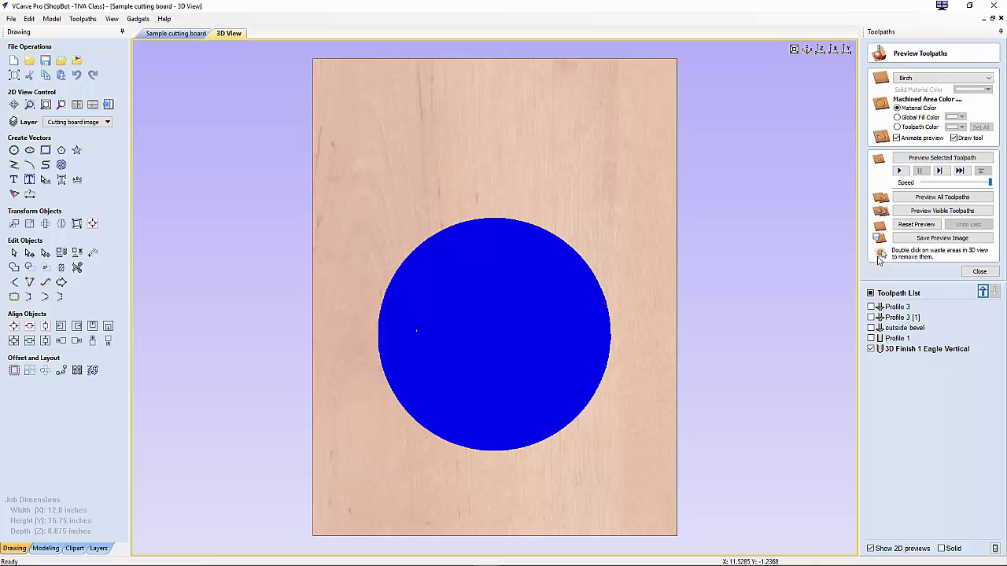
pyautogui.moveTo(906, 354)
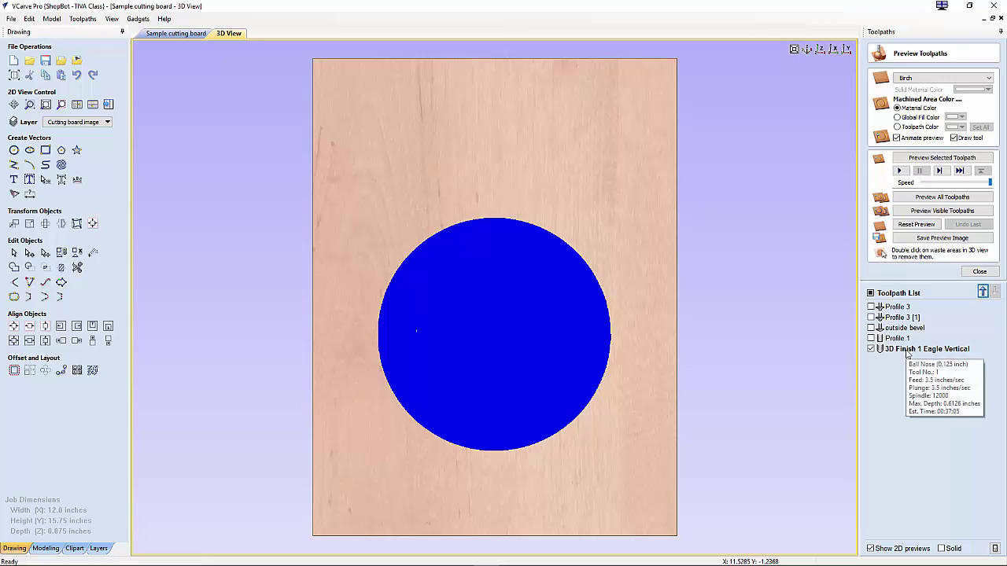
pyautogui.click(913, 349)
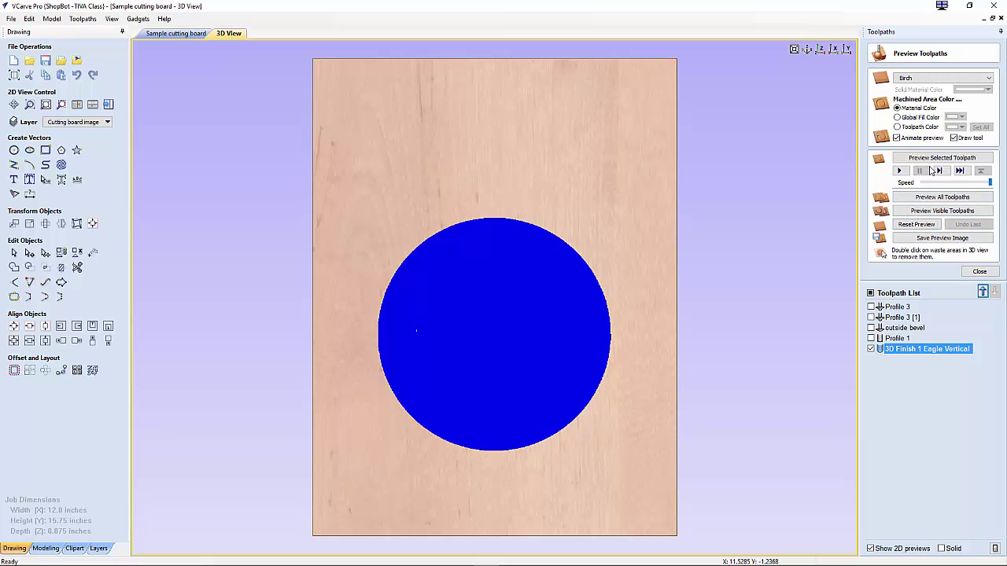
pyautogui.click(973, 183)
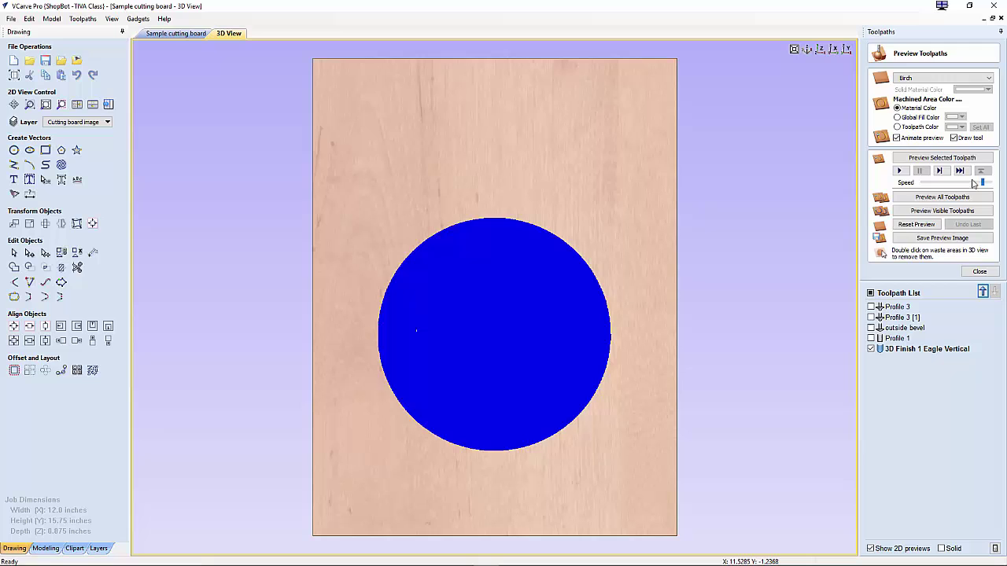
pyautogui.click(973, 183)
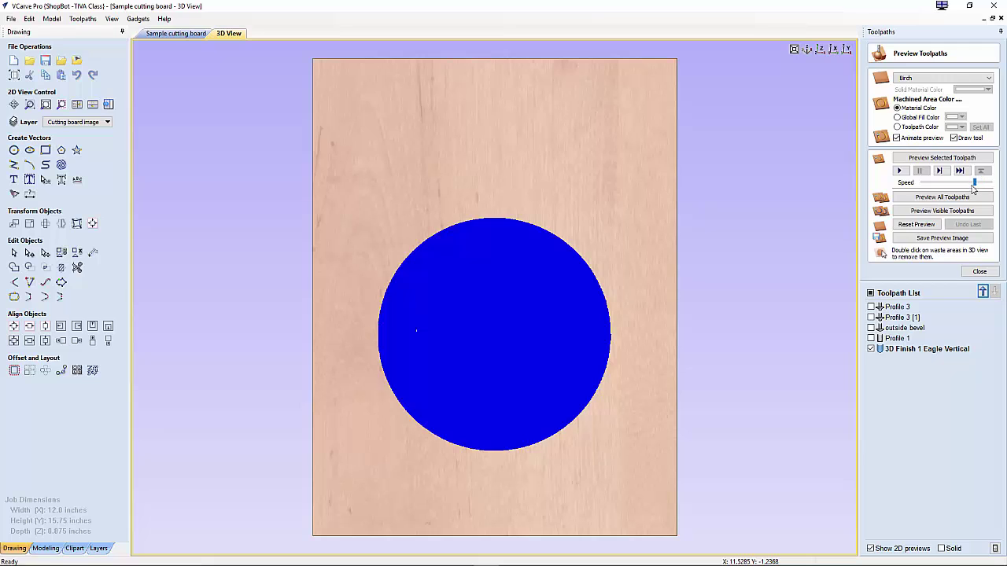
pyautogui.click(936, 158)
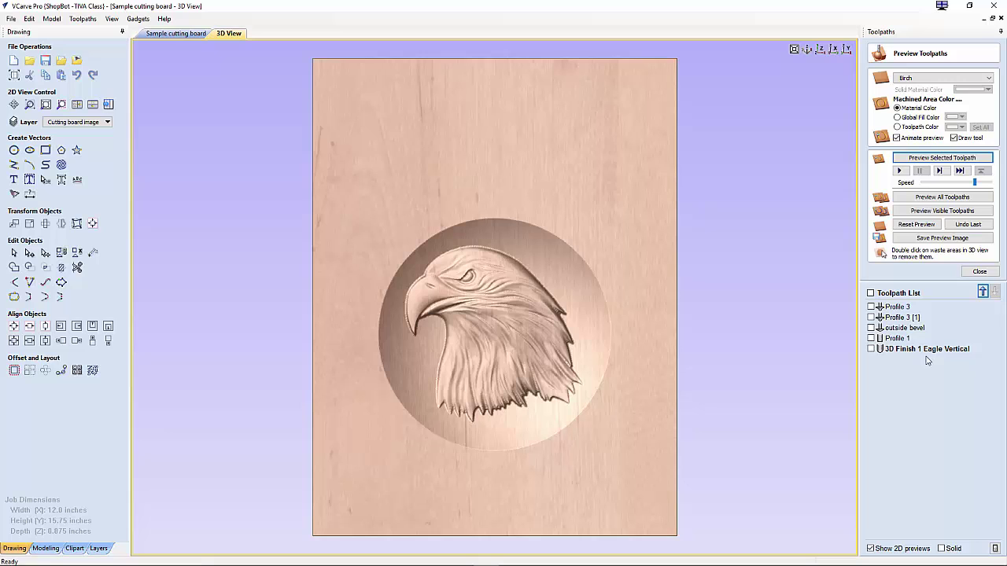
pyautogui.moveTo(910, 354)
pyautogui.click(810, 52)
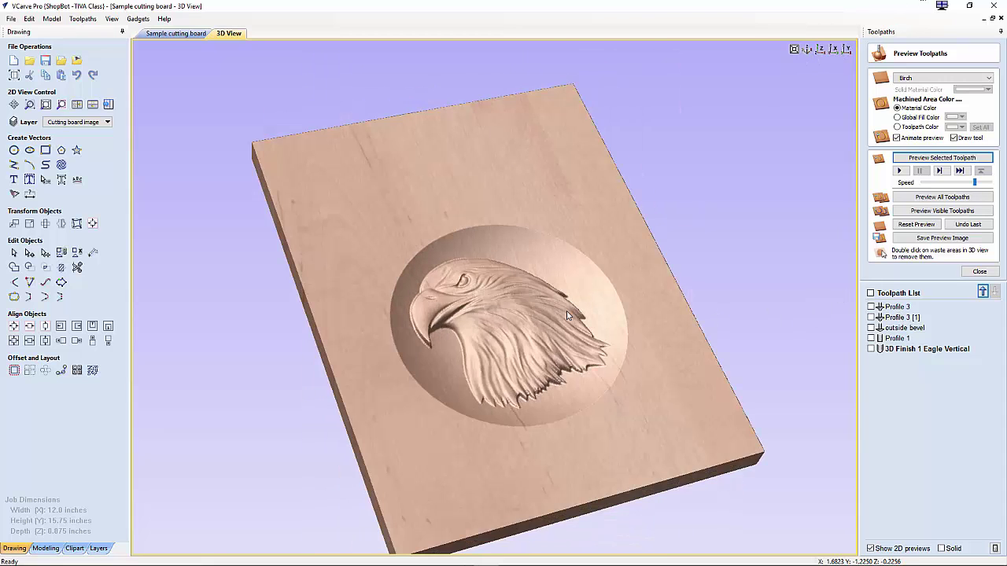
pyautogui.scroll(3, 504, 362)
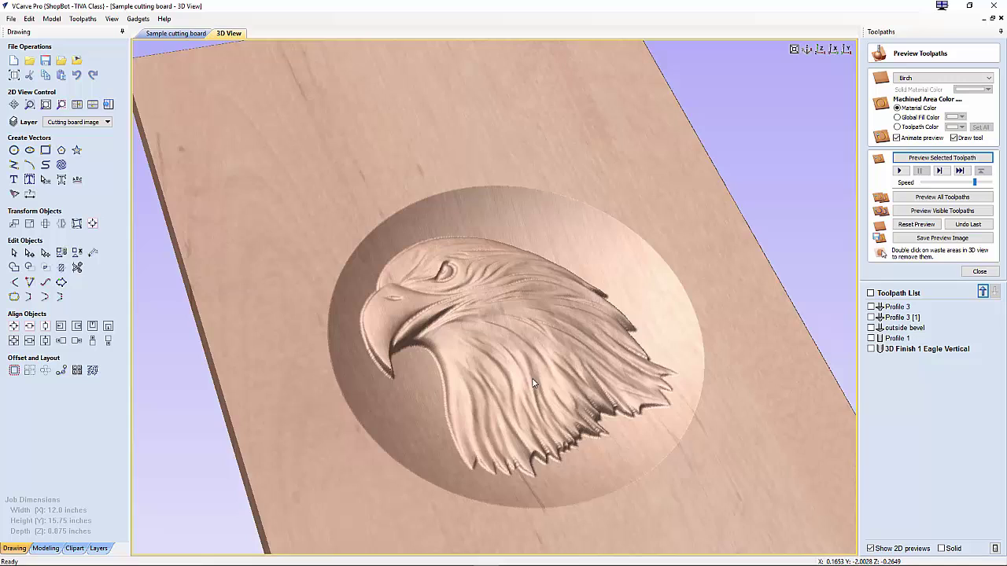
pyautogui.scroll(-2, 522, 418)
pyautogui.click(819, 50)
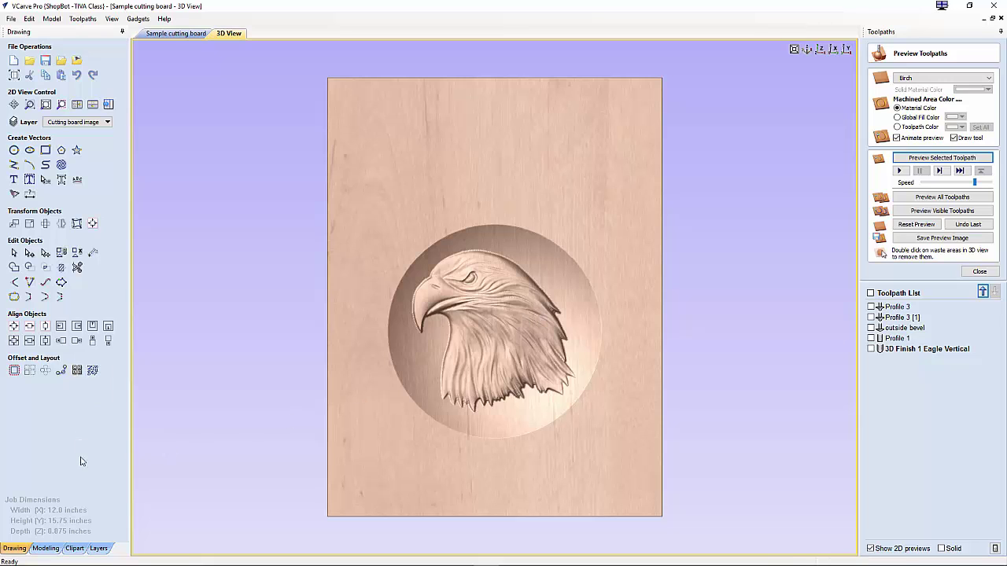
# Step: Scale the eagle head relief to an exact height of 0.45 inches, down from 0.6093
pyautogui.click(46, 548)
pyautogui.click(77, 61)
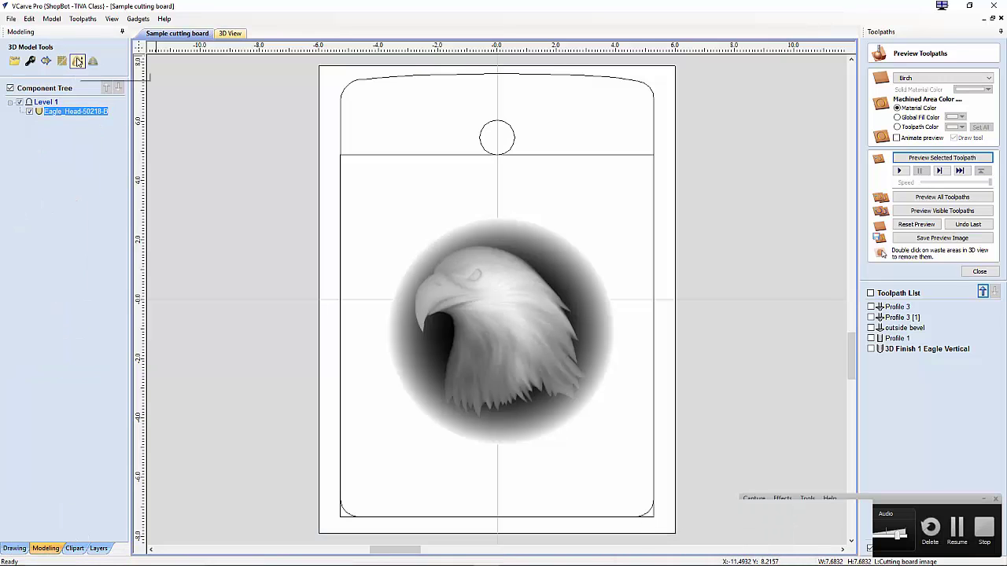
pyautogui.click(78, 63)
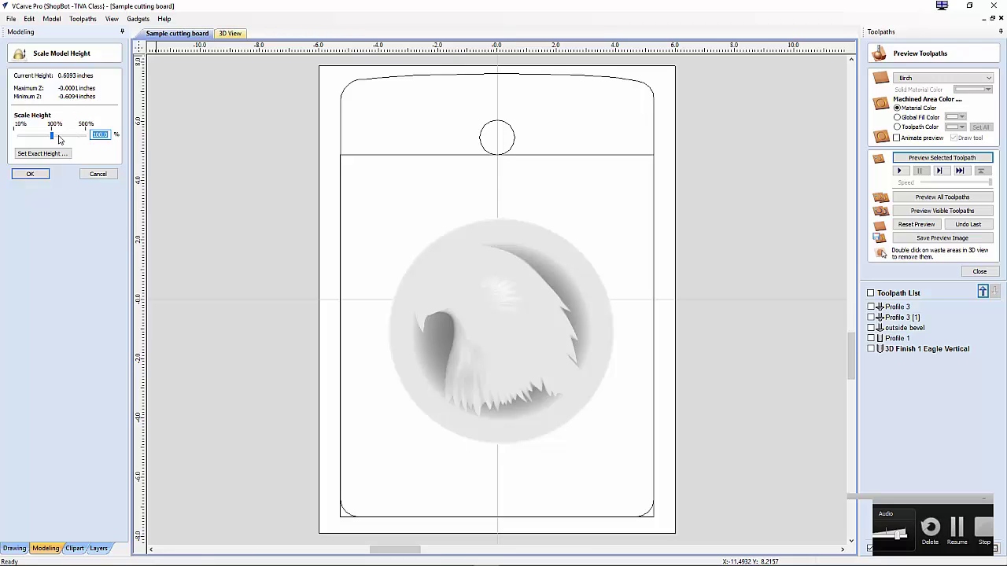
pyautogui.click(44, 152)
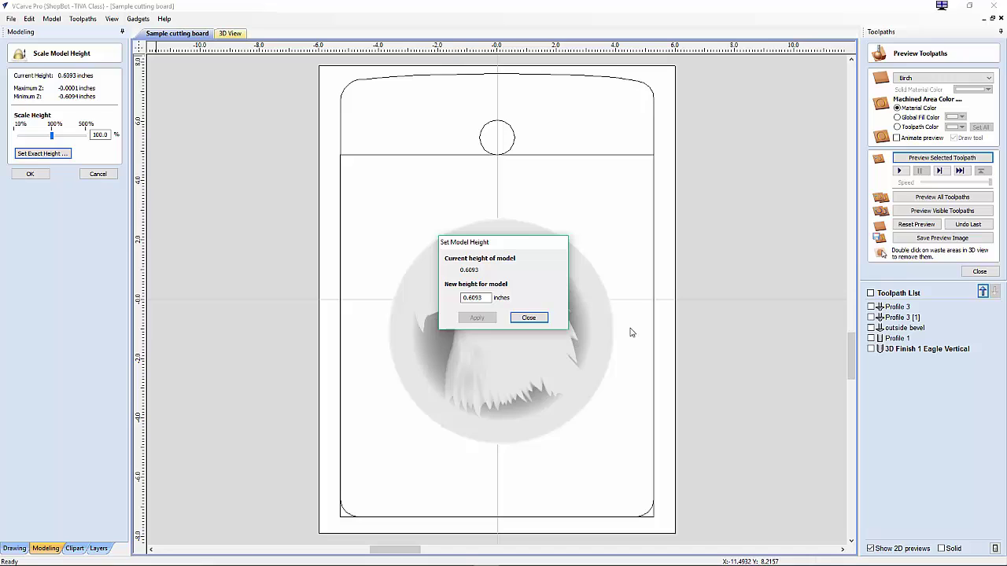
pyautogui.moveTo(489, 297); pyautogui.dragTo(430, 293)
pyautogui.write('.45')
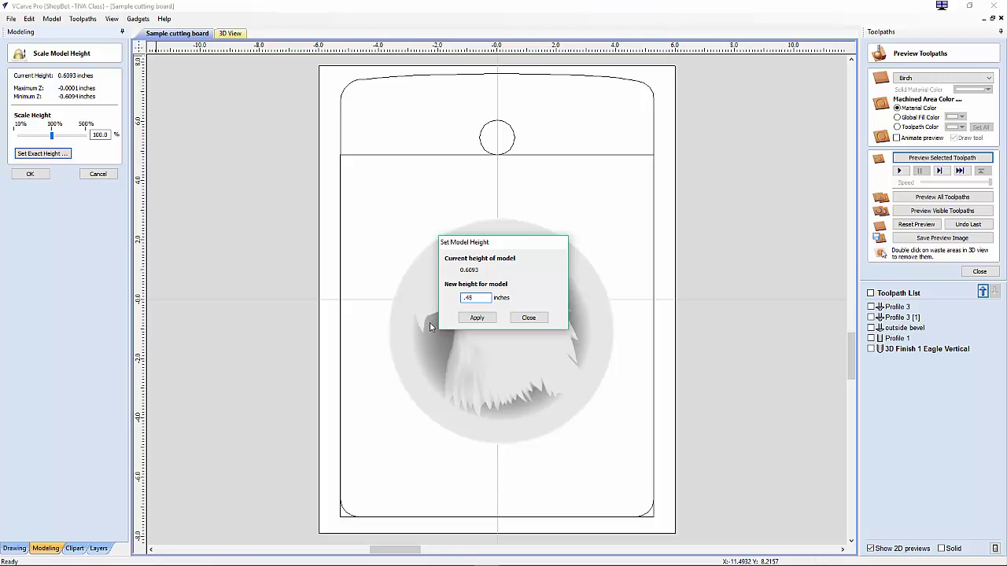
pyautogui.click(485, 318)
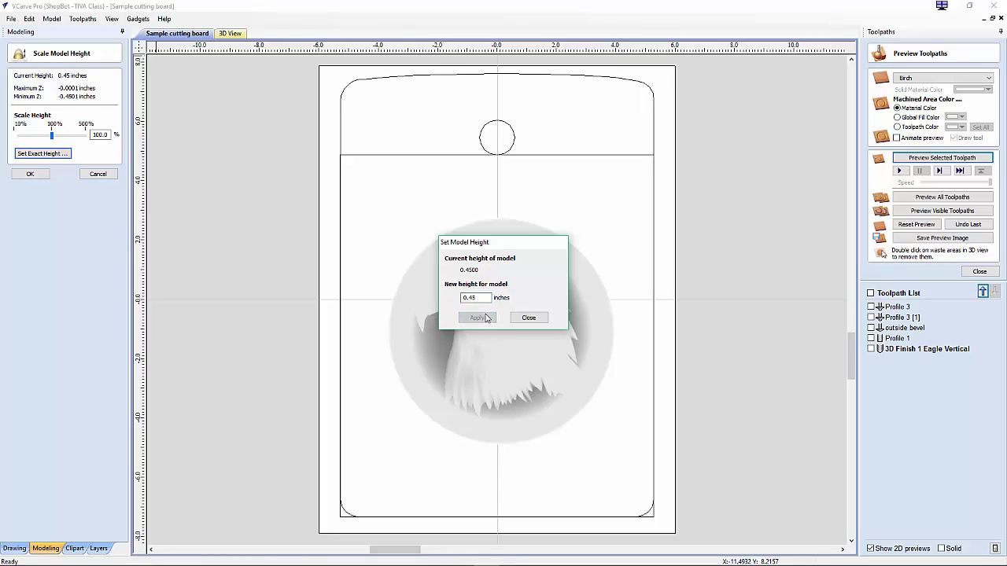
pyautogui.click(529, 317)
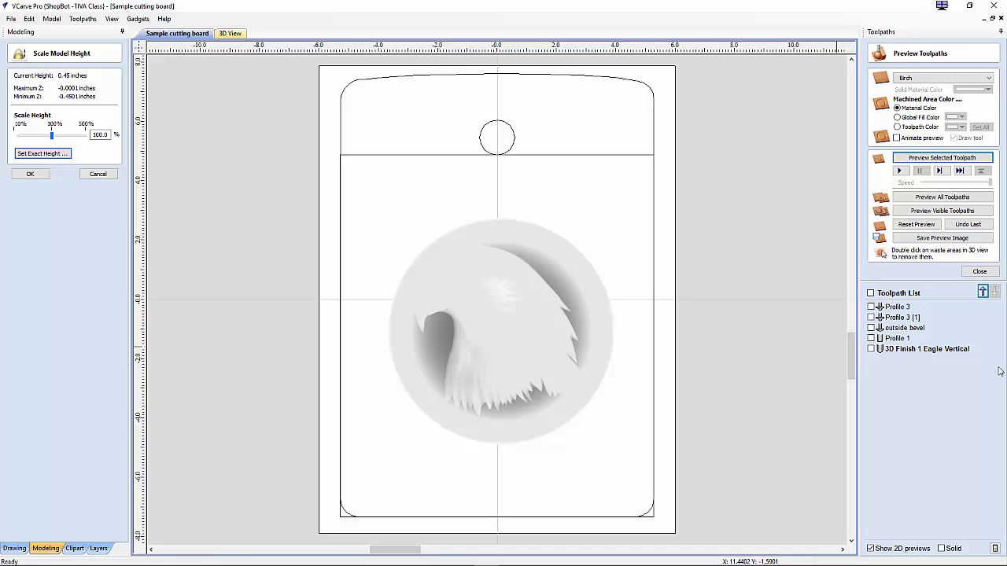
# Step: Recalculate 3D Finish 1 Eagle Vertical and preview its carving on the board in isometric view
pyautogui.doubleClick(923, 351)
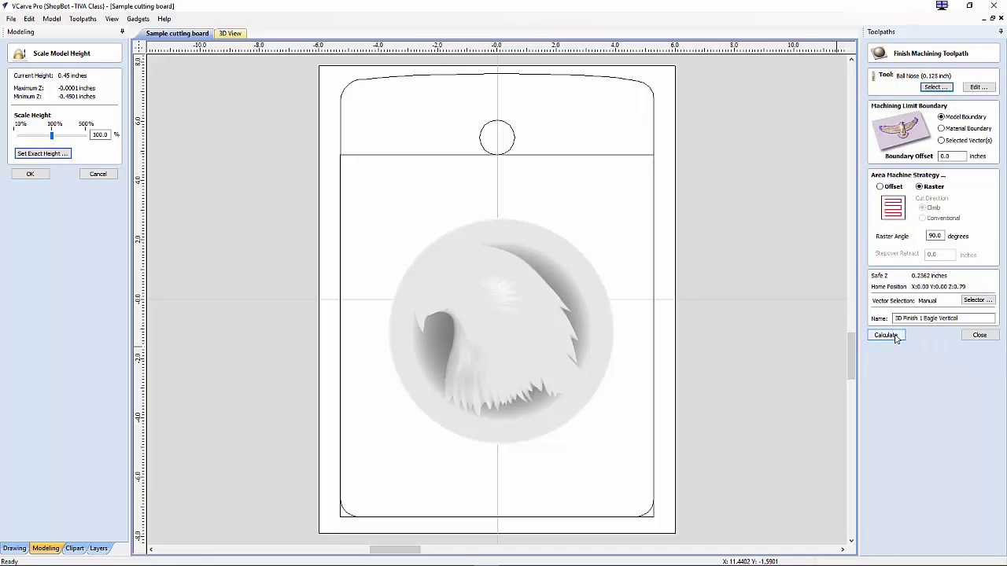
pyautogui.click(895, 335)
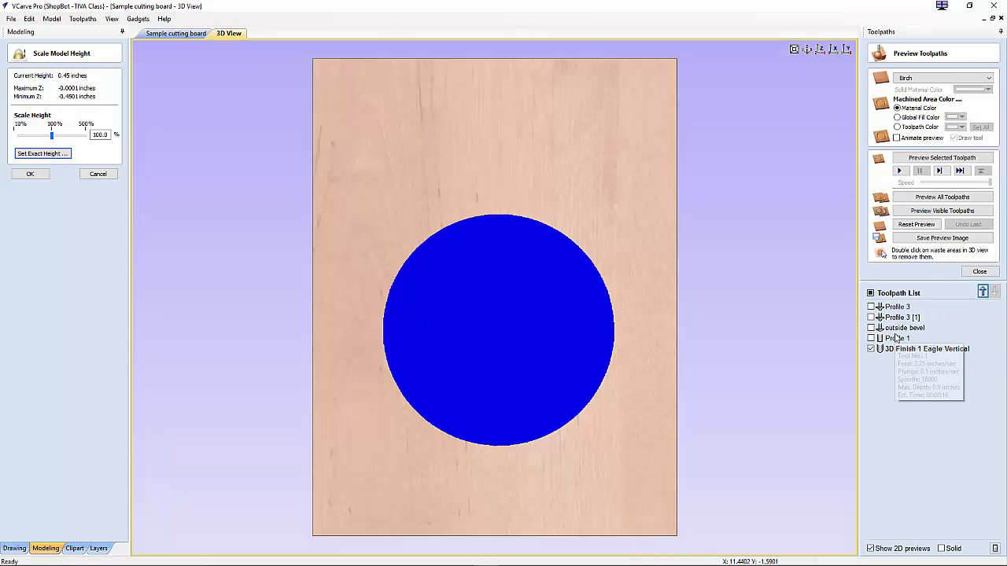
pyautogui.click(928, 158)
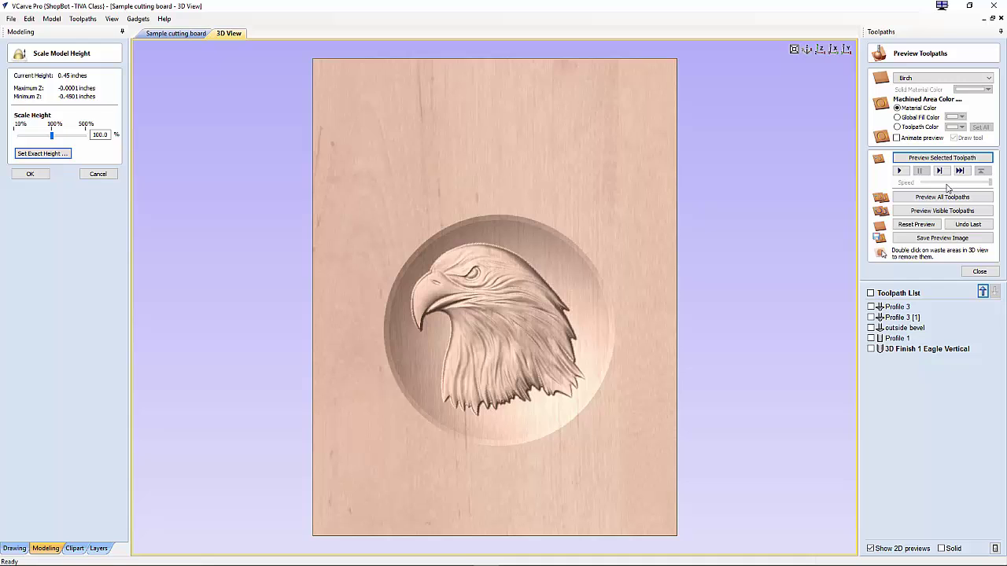
pyautogui.click(916, 224)
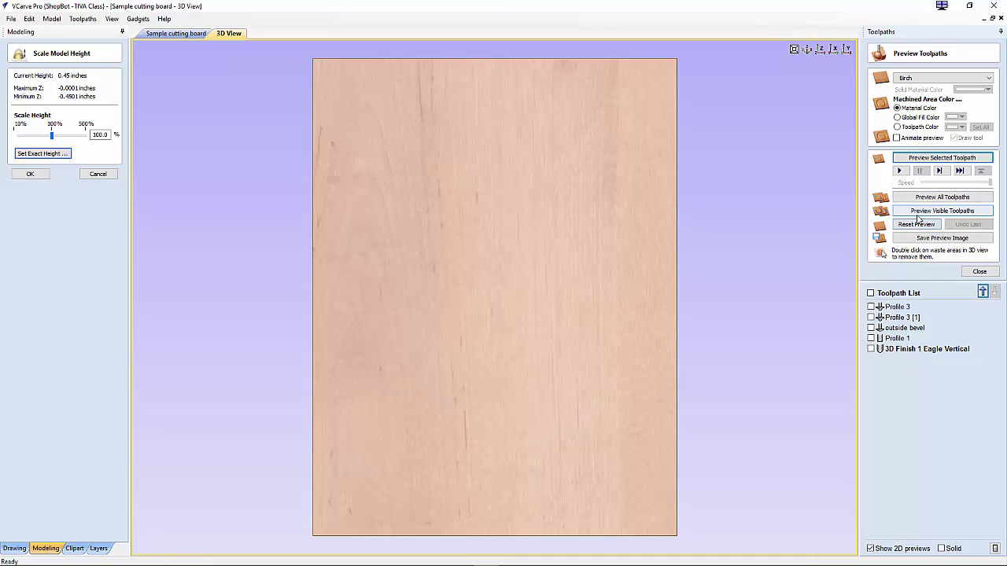
pyautogui.click(931, 158)
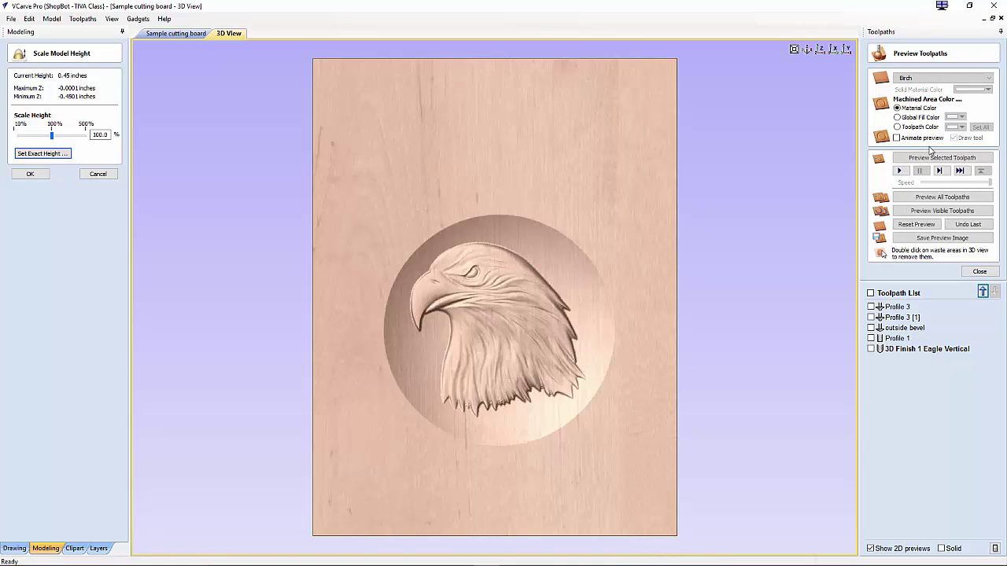
pyautogui.moveTo(616, 335); pyautogui.dragTo(621, 154)
pyautogui.moveTo(419, 385); pyautogui.dragTo(405, 454)
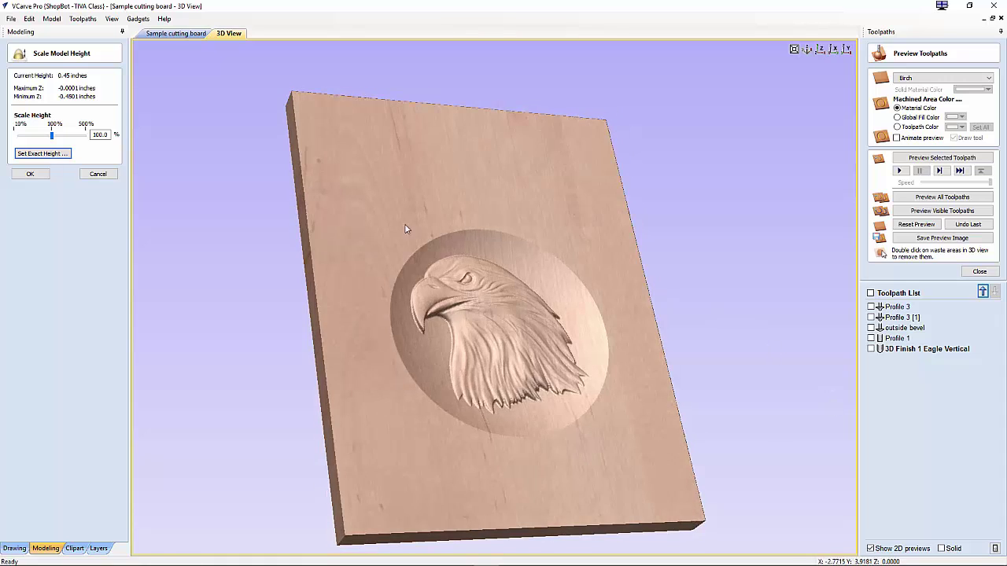
pyautogui.click(817, 52)
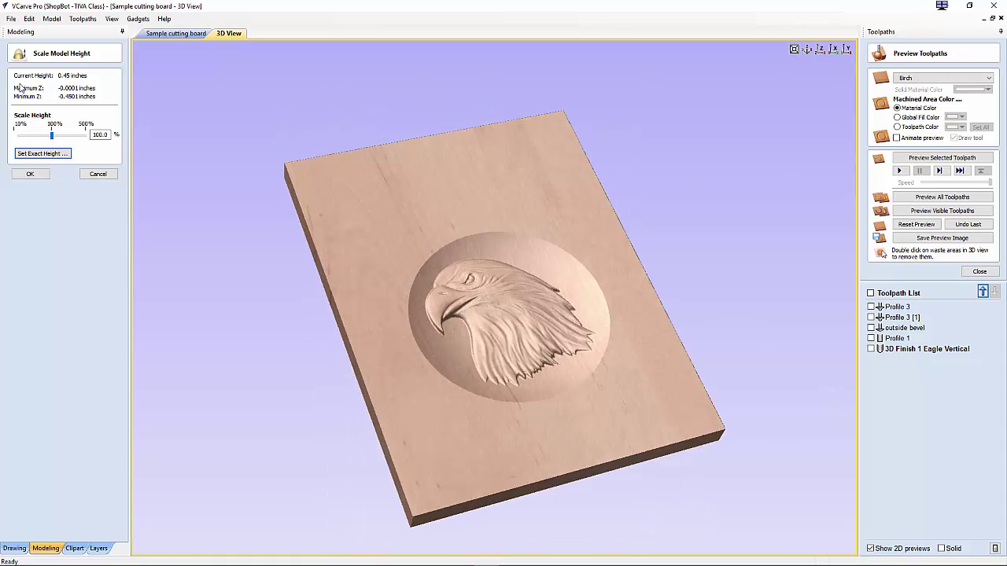
# Step: Enter .72 as the eagle relief's new exact height, replacing 0.45
pyautogui.click(66, 155)
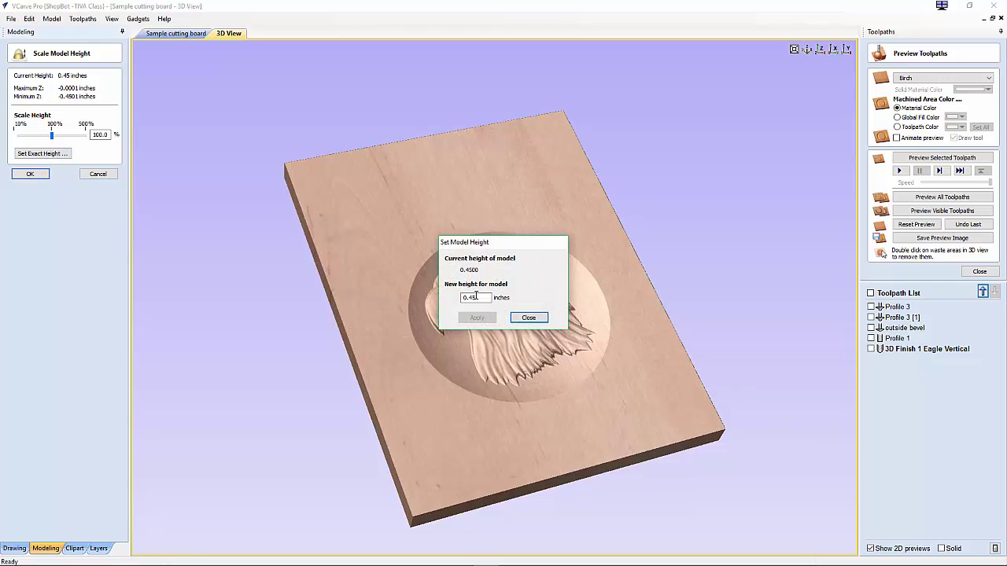
pyautogui.doubleClick(476, 297)
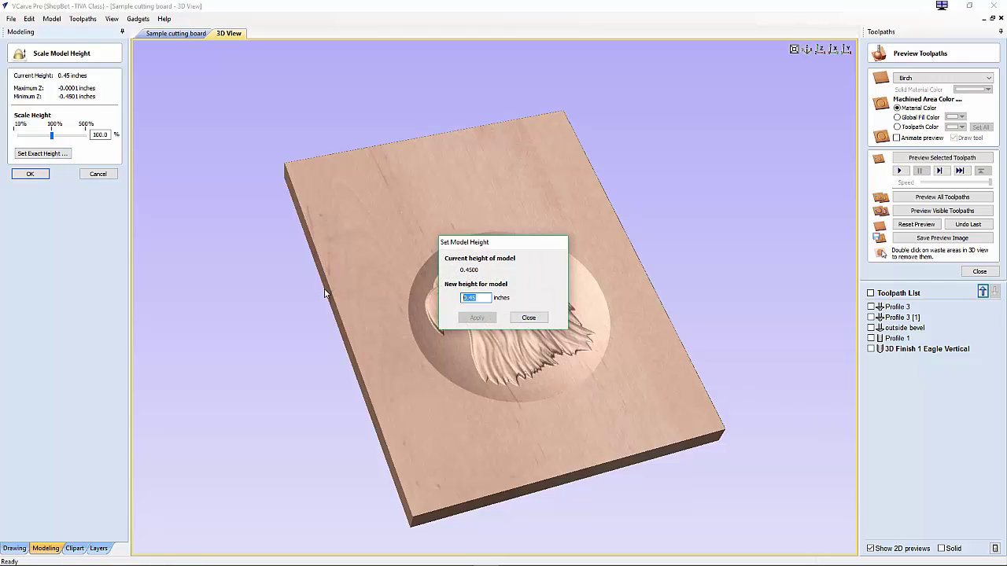
pyautogui.write('.72')
# Step: Apply the 0.72-inch relief height and recalculate the vertical eagle finish toolpath
pyautogui.click(464, 319)
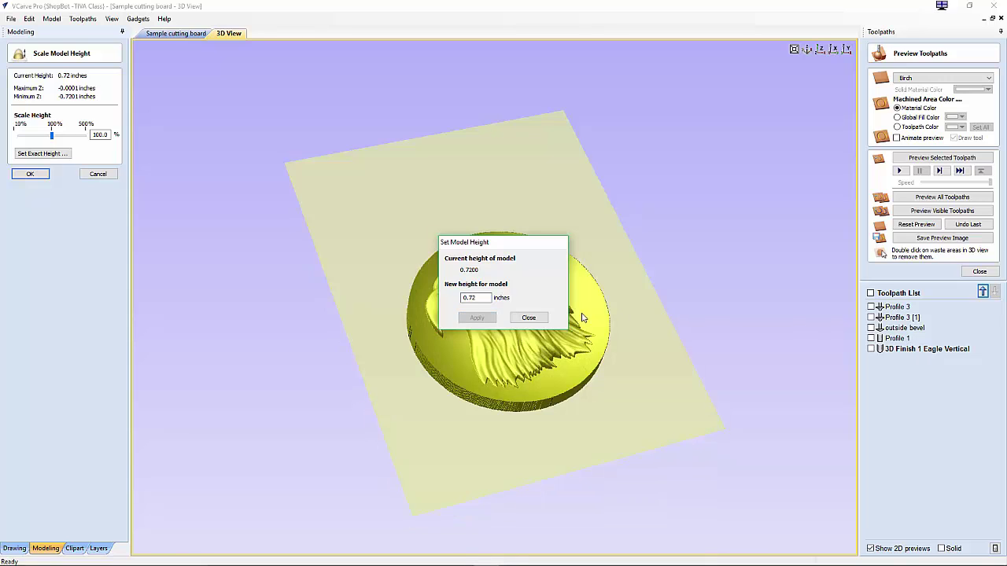
pyautogui.click(529, 317)
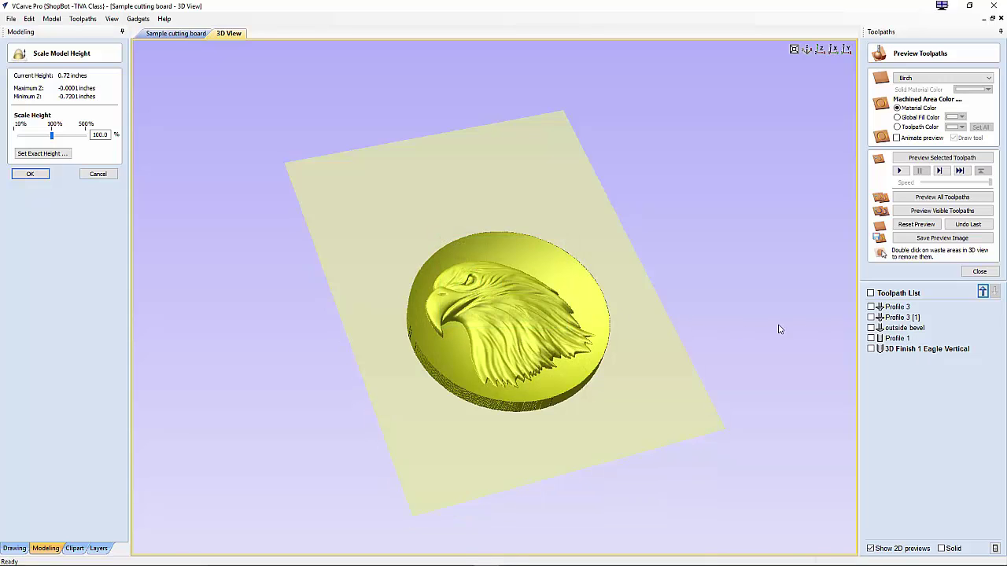
pyautogui.doubleClick(925, 350)
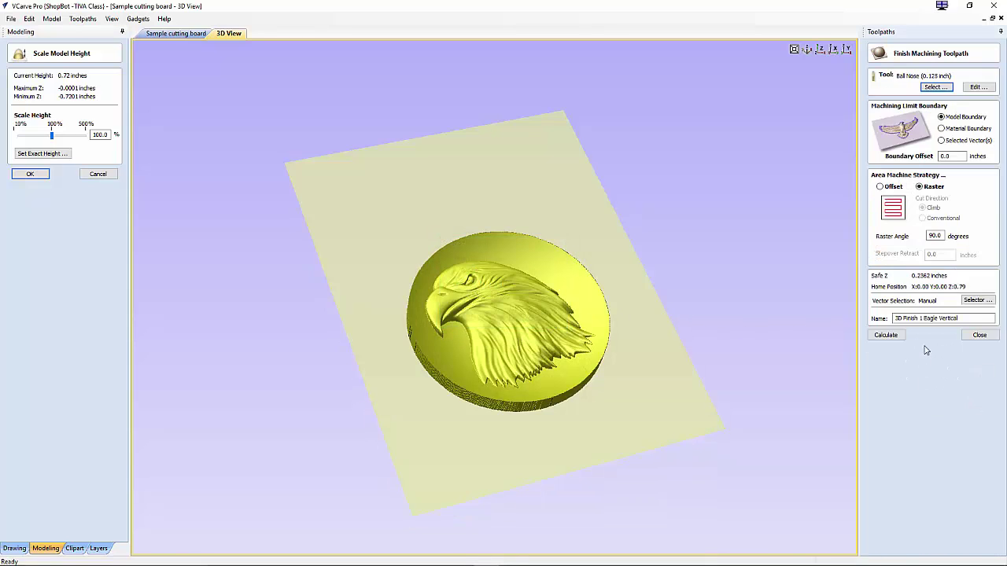
pyautogui.click(886, 336)
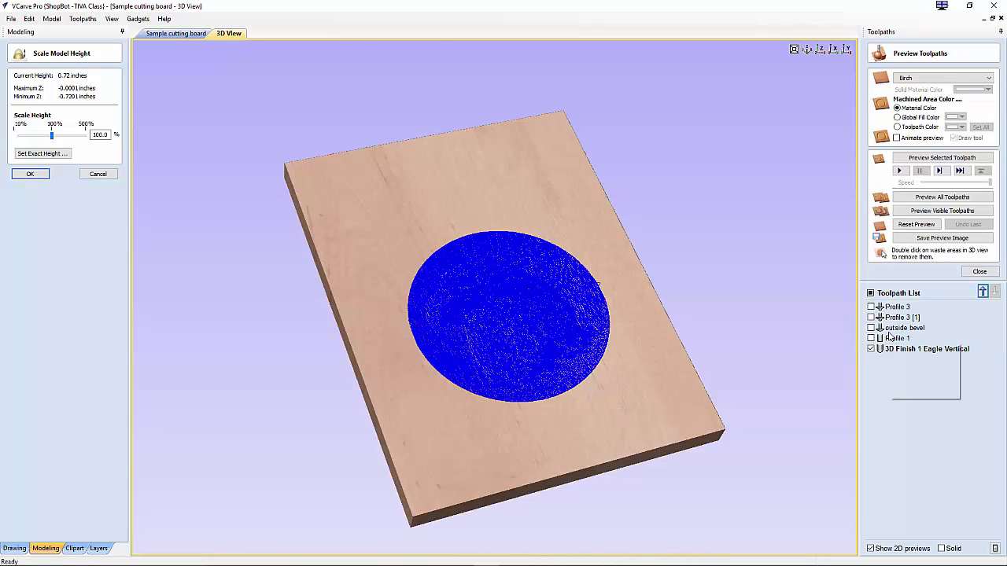
# Step: Preview the recalculated eagle carving from top and tilted views, then confirm the height scaling
pyautogui.click(819, 53)
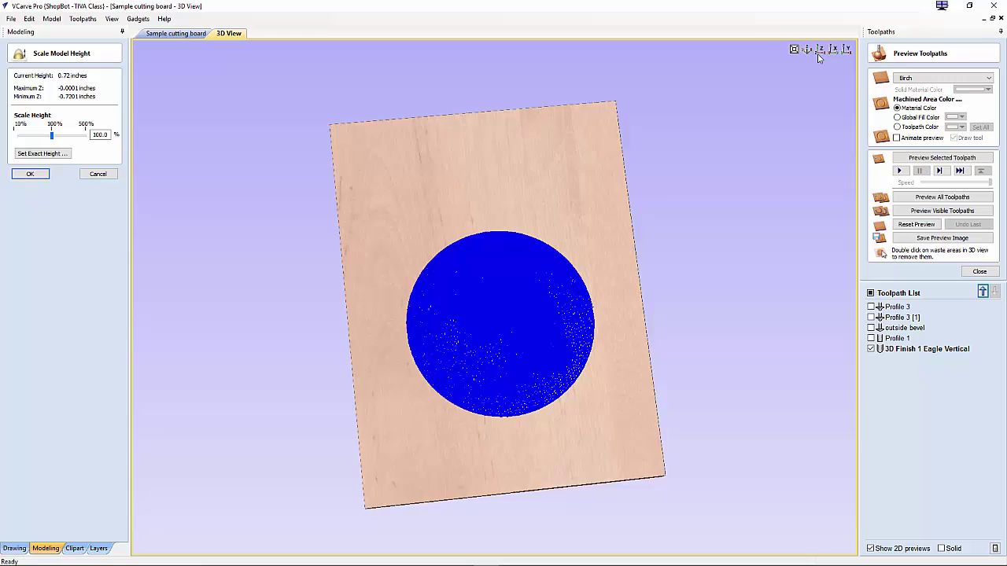
pyautogui.click(913, 351)
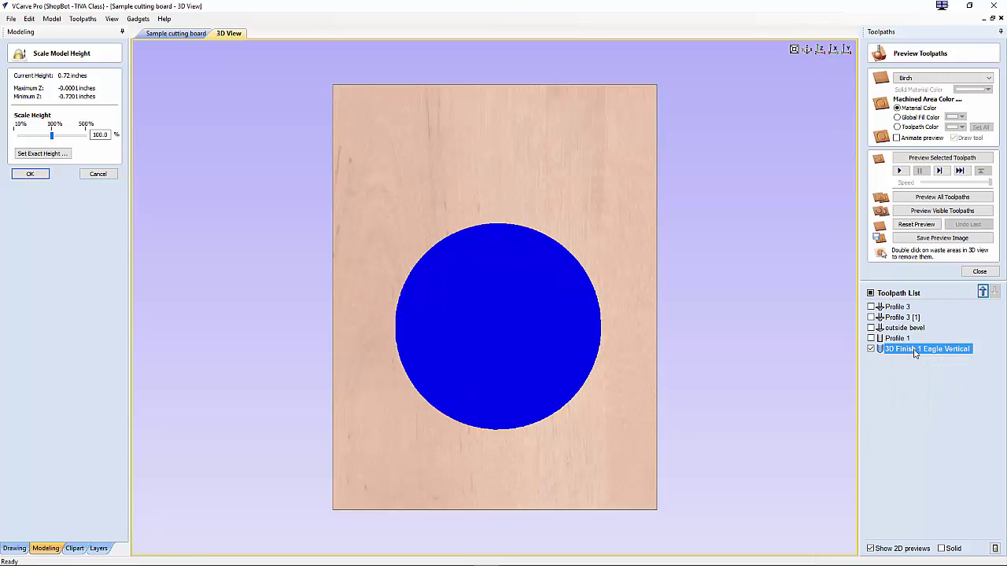
pyautogui.click(915, 226)
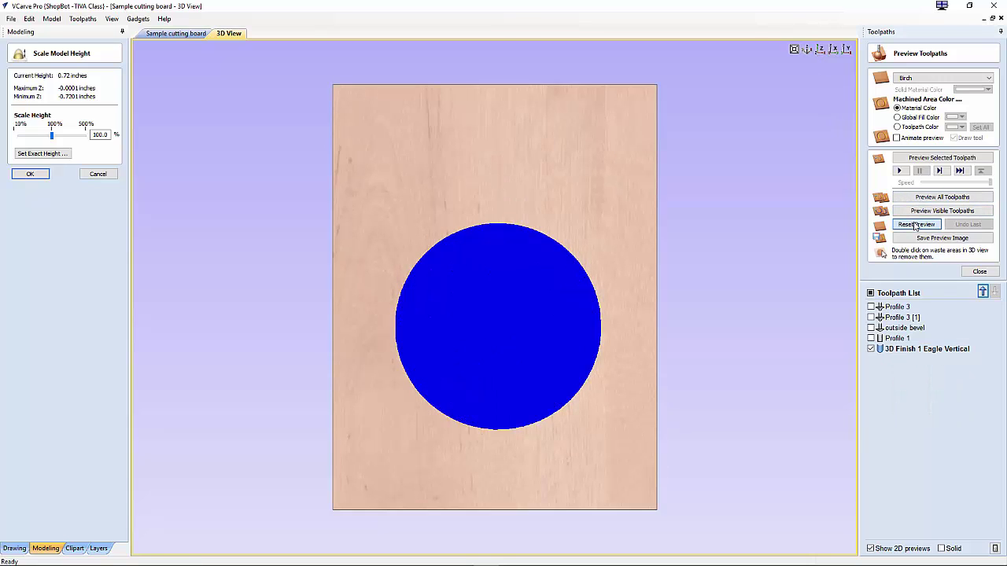
pyautogui.click(930, 158)
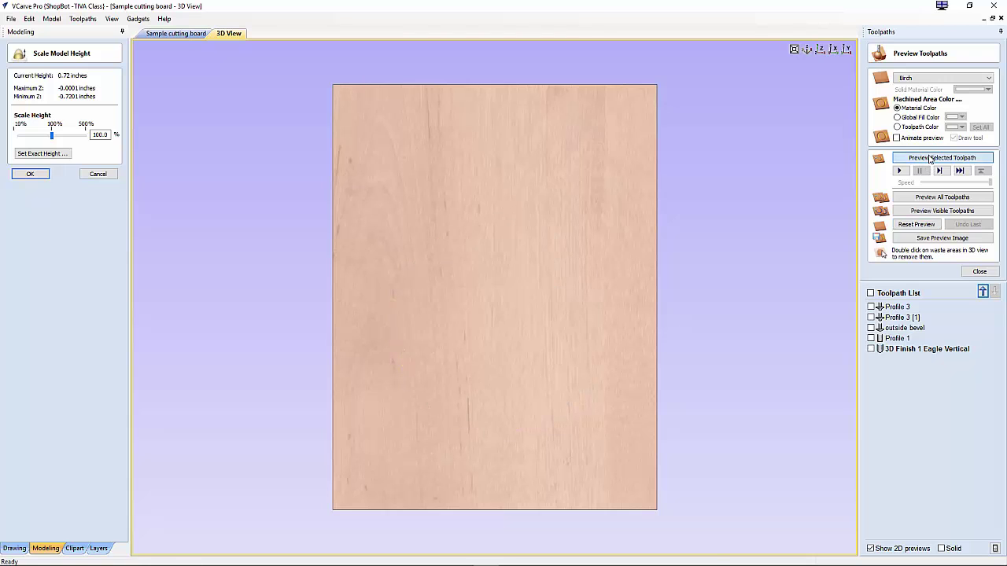
pyautogui.moveTo(629, 329); pyautogui.dragTo(707, 173)
pyautogui.click(820, 50)
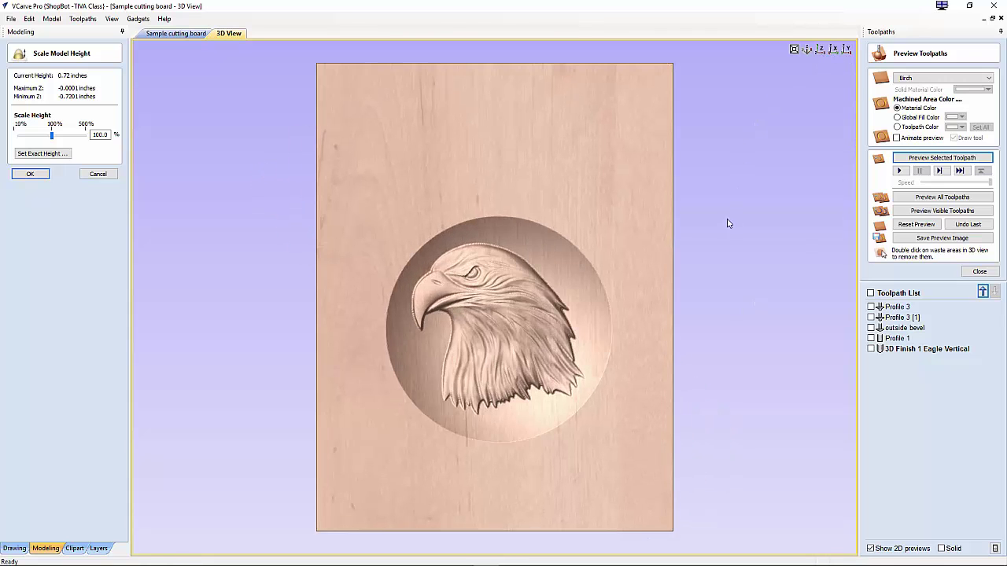
pyautogui.click(30, 174)
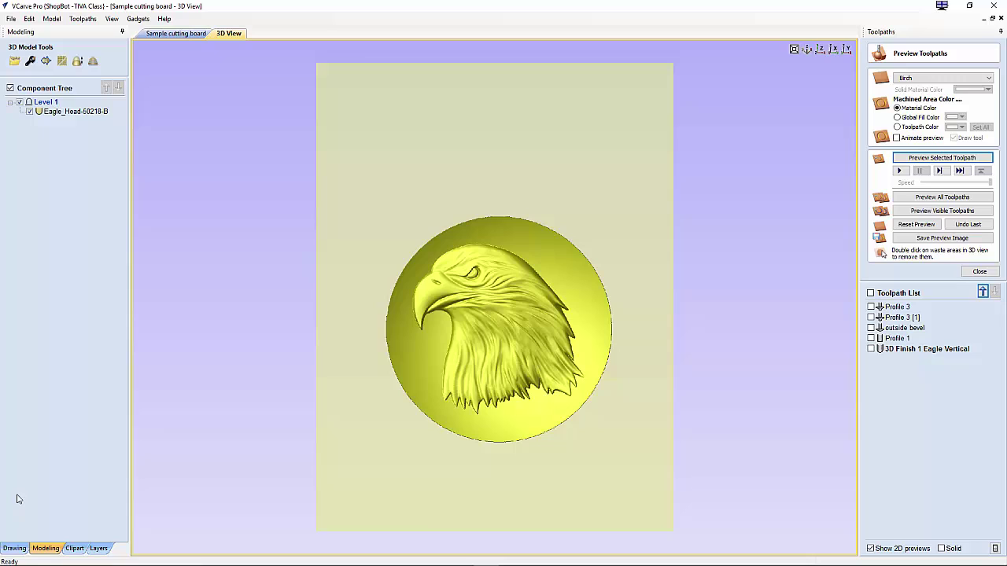
# Step: Duplicate the 3D Finish 1 Eagle Vertical toolpath
pyautogui.click(907, 350)
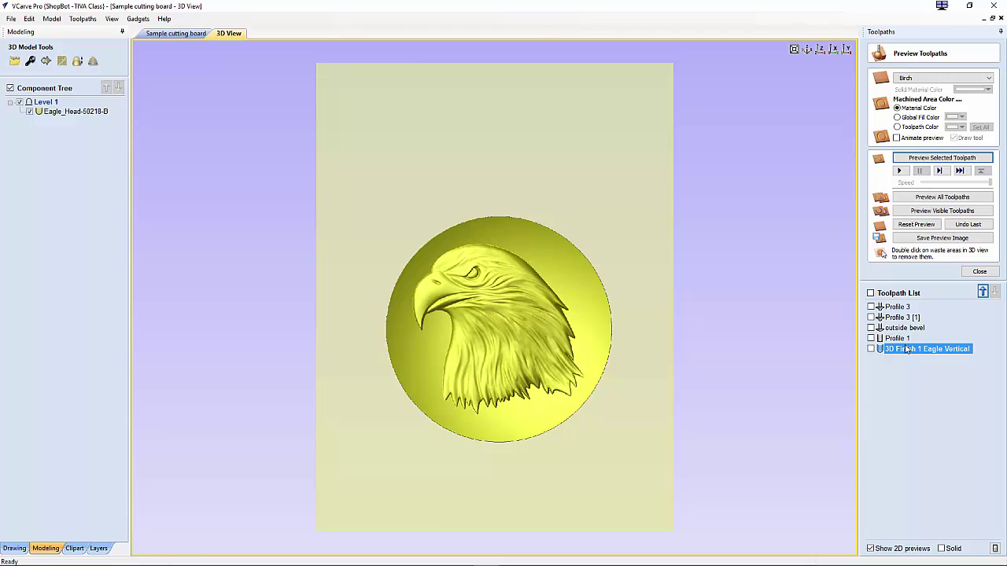
pyautogui.moveTo(908, 351)
pyautogui.rightClick(891, 353)
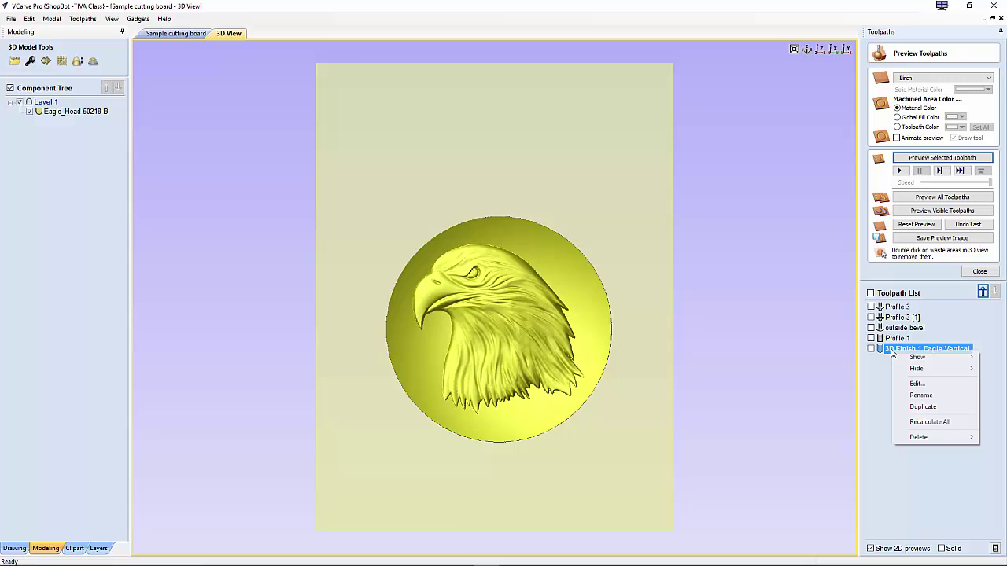
pyautogui.click(916, 408)
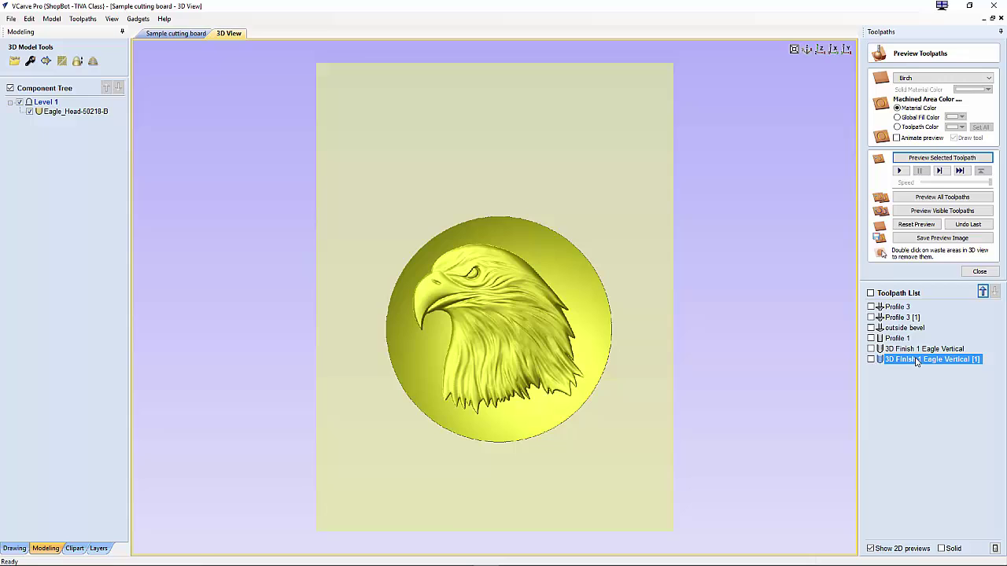
# Step: Set the copy's raster angle to 0, rename it 3D Finish 1 Eagle Horizontal, and calculate it
pyautogui.doubleClick(916, 360)
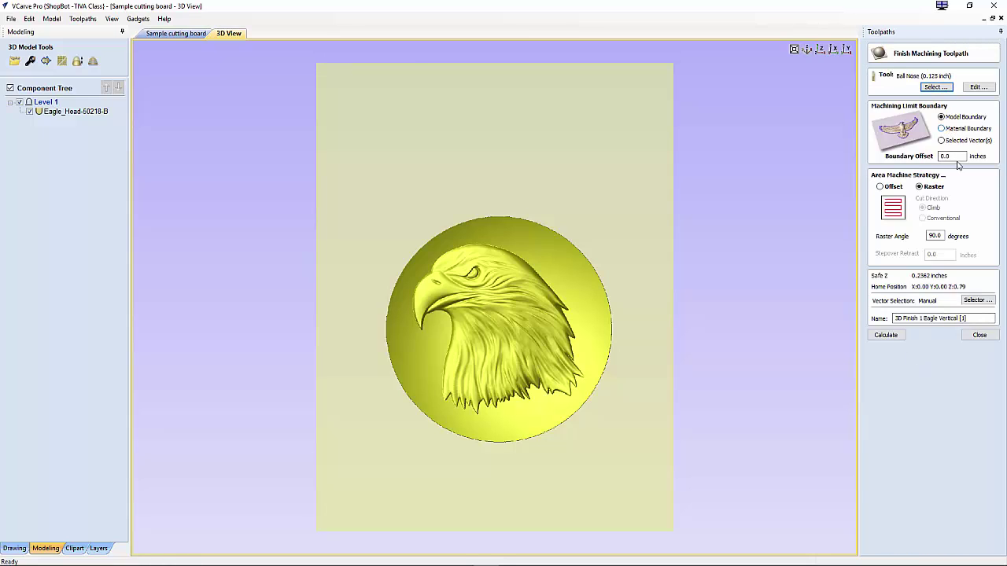
pyautogui.doubleClick(935, 236)
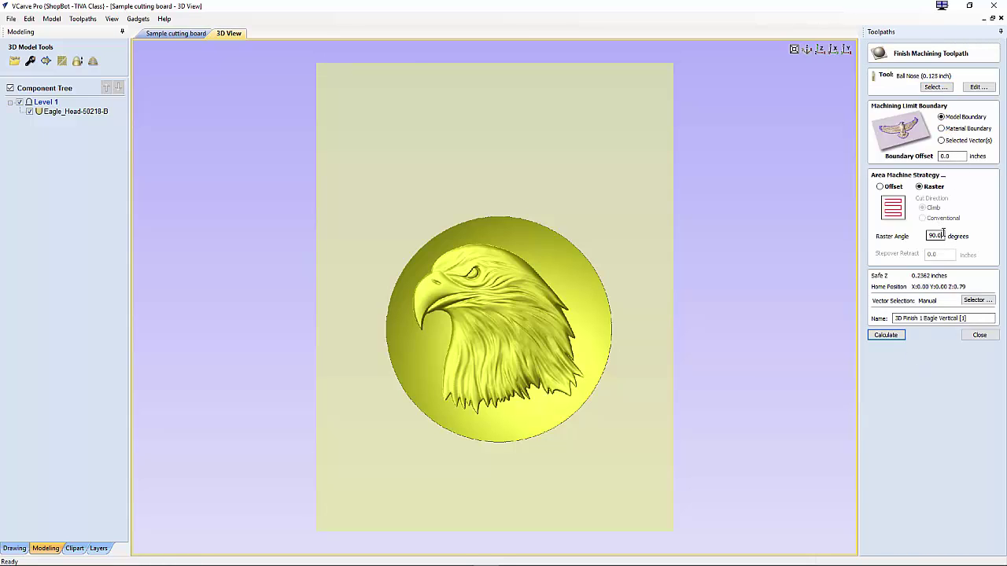
pyautogui.write('0')
pyautogui.click(958, 319)
pyautogui.click(964, 318)
pyautogui.press('BackSpace')
pyautogui.press('BackSpace')
pyautogui.press('BackSpace')
pyautogui.press('BackSpace')
pyautogui.press('BackSpace')
pyautogui.click(885, 335)
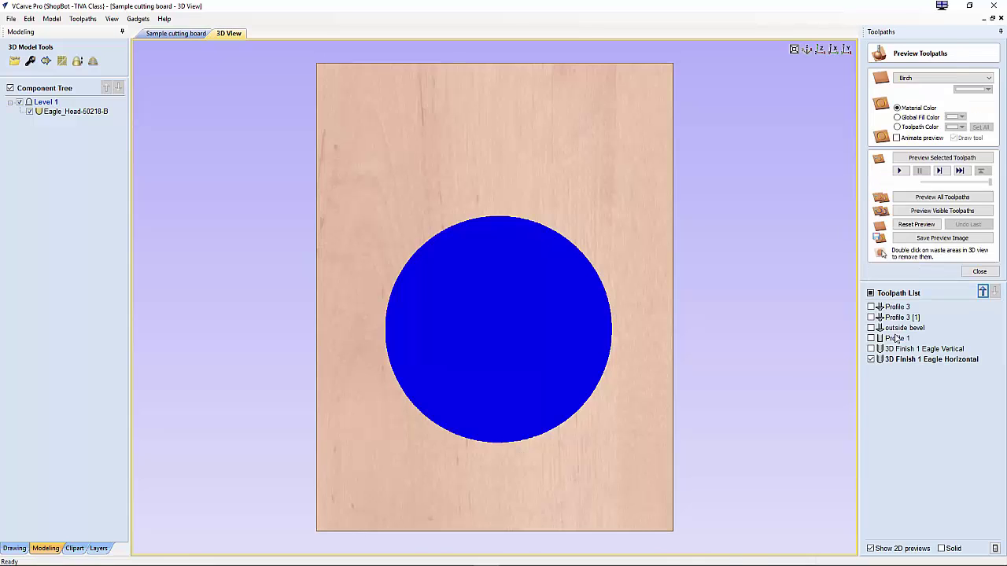
# Step: Hide 3D Finish 1 Eagle Horizontal to view the carved eagle, then close the preview
pyautogui.moveTo(873, 359)
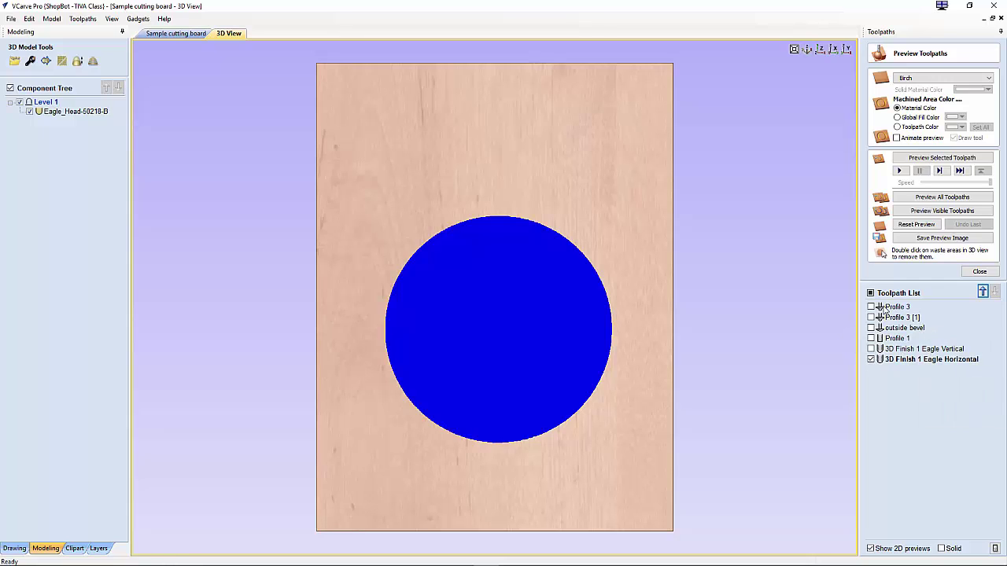
pyautogui.click(871, 359)
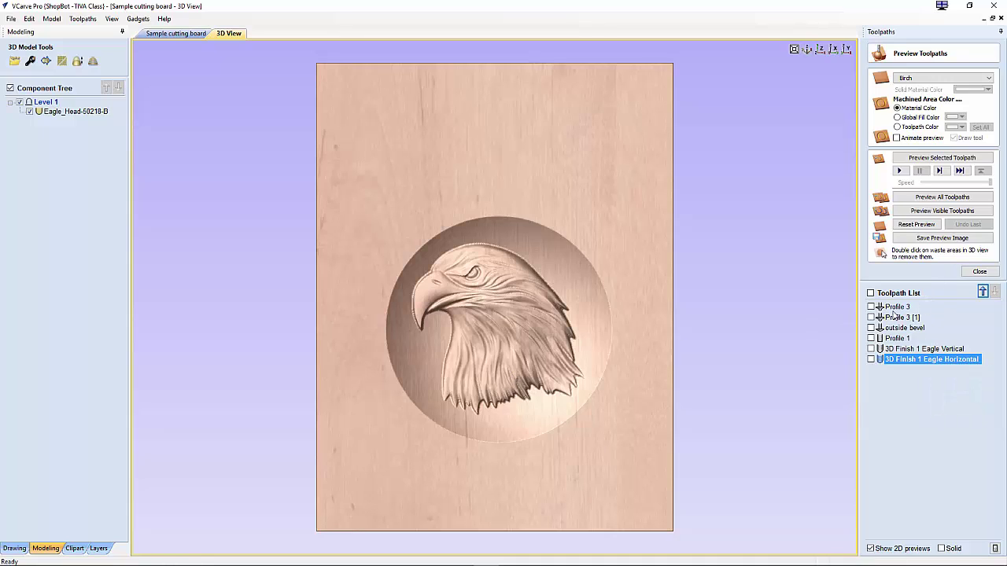
pyautogui.moveTo(896, 360)
pyautogui.click(980, 273)
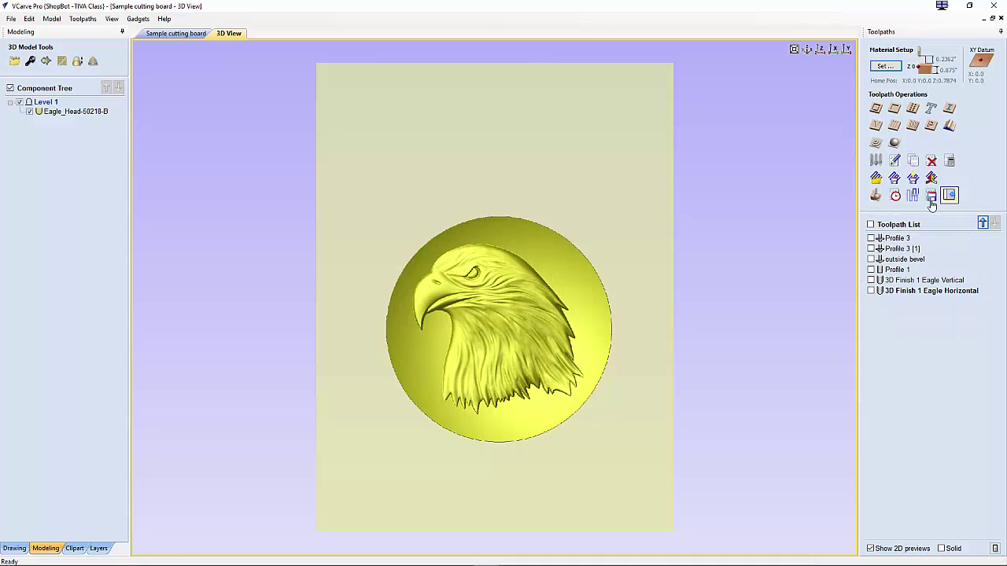
# Step: Preview all toolpaths in birch, removing the waste from the hanging hole and outer edge
pyautogui.click(875, 195)
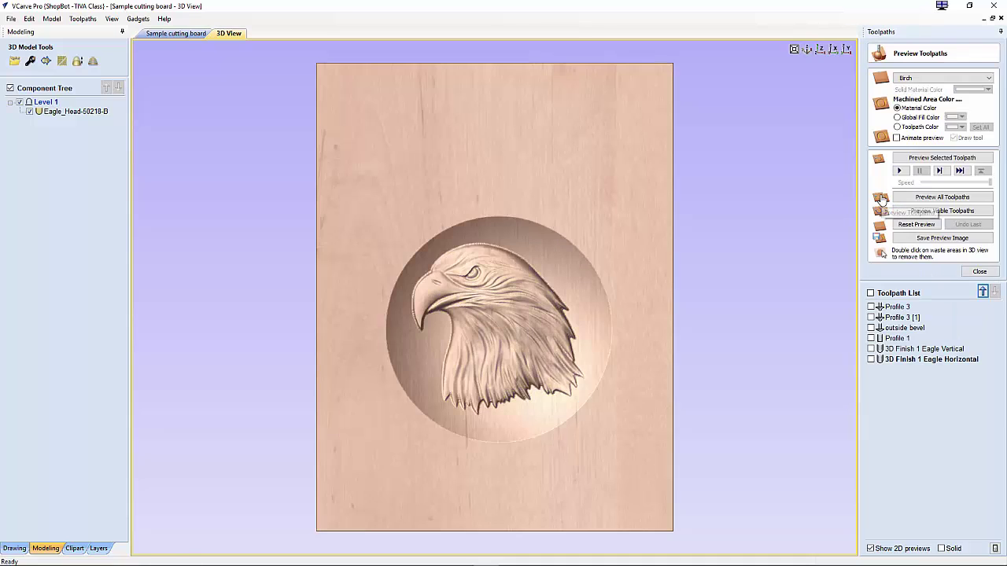
pyautogui.click(943, 197)
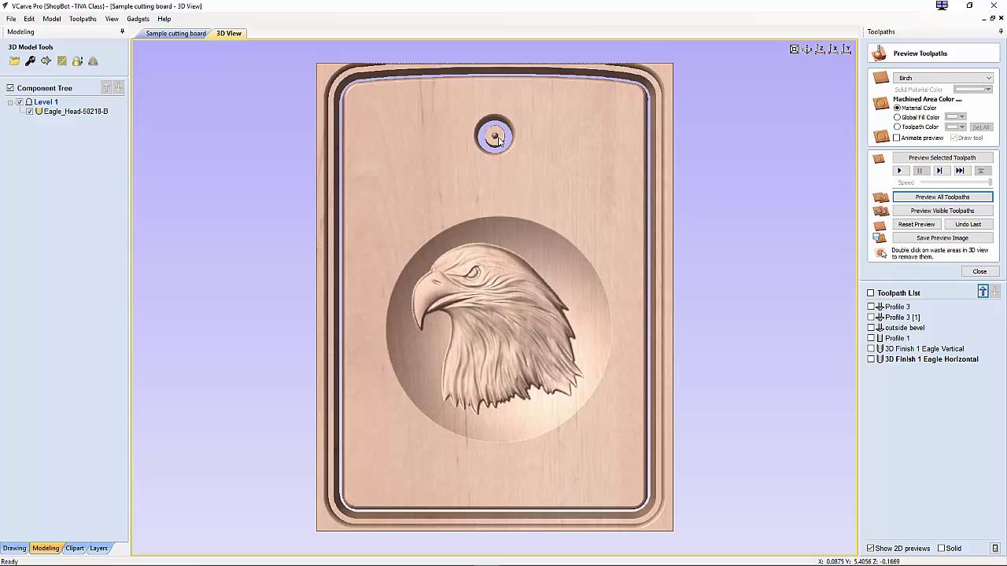
pyautogui.doubleClick(498, 139)
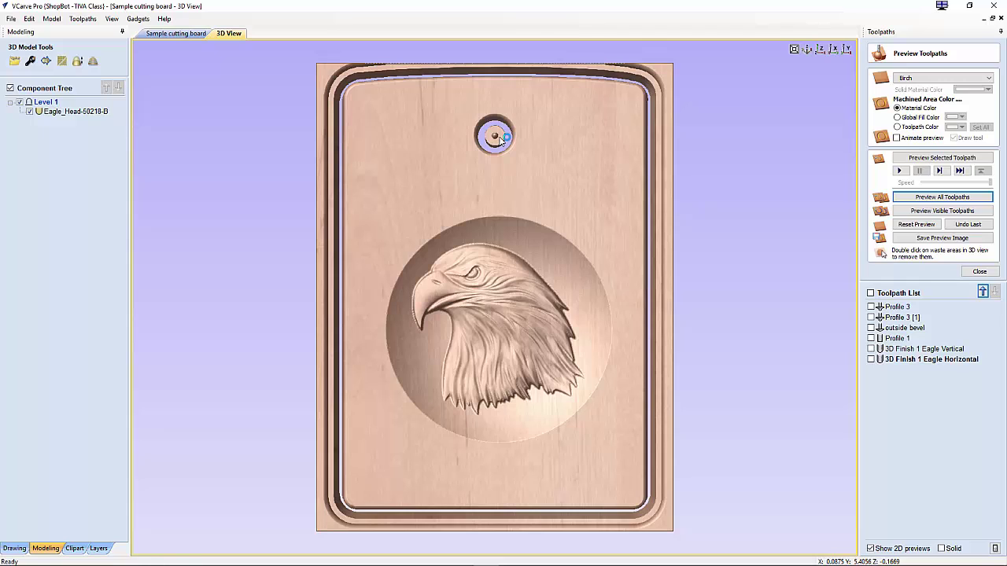
pyautogui.doubleClick(666, 99)
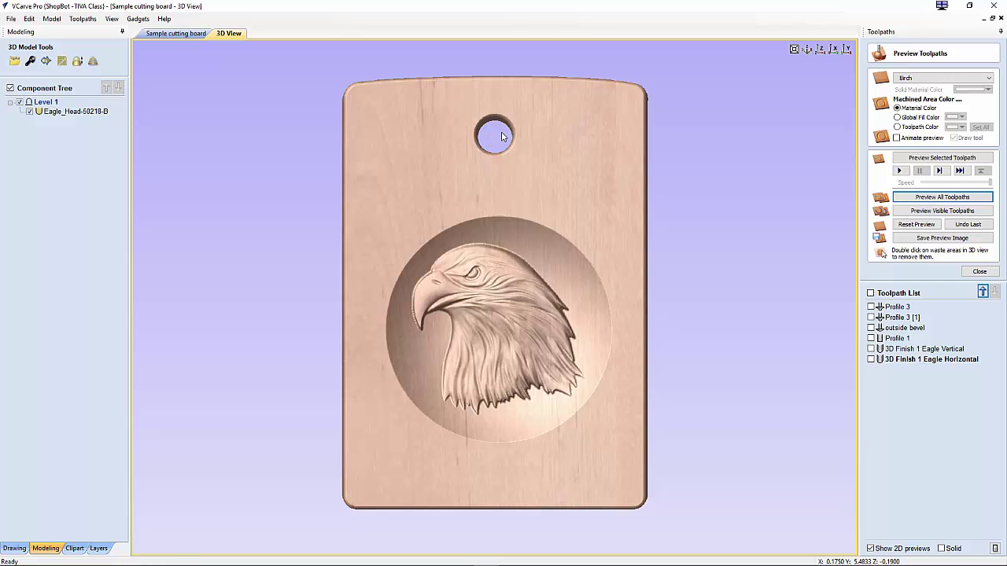
pyautogui.click(808, 50)
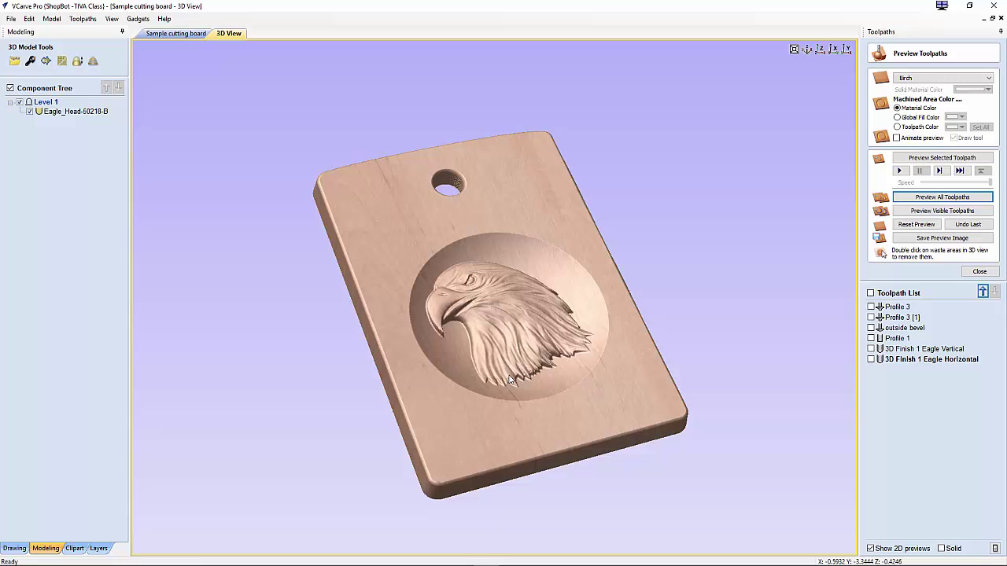
pyautogui.moveTo(504, 428)
pyautogui.mouseDown()
pyautogui.moveTo(460, 479)
pyautogui.moveTo(629, 409)
pyautogui.moveTo(690, 406)
pyautogui.moveTo(634, 440)
pyautogui.moveTo(610, 435)
pyautogui.mouseUp()
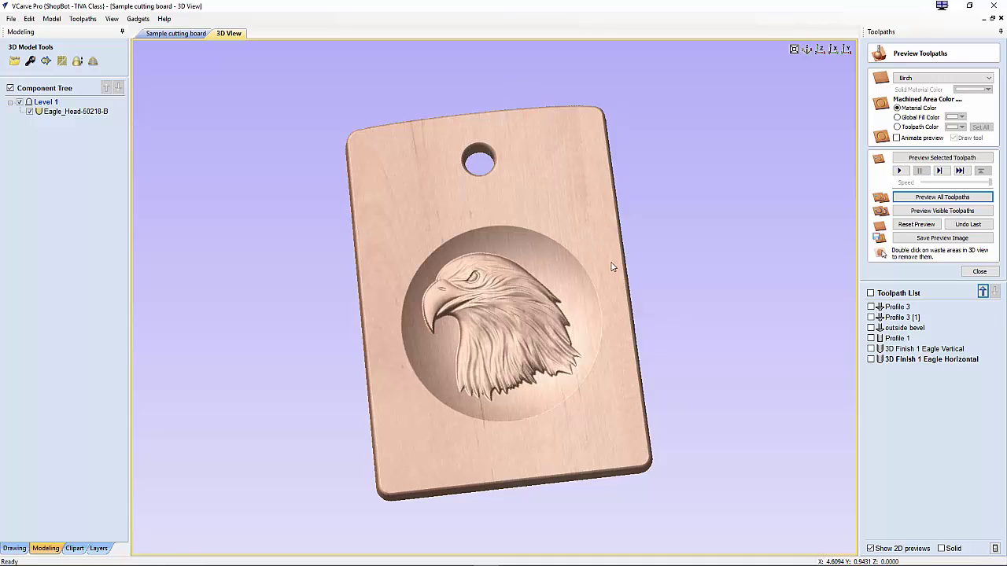
# Step: Make only the 3D Finish 1 Eagle Vertical toolpath visible and close the preview
pyautogui.moveTo(889, 362)
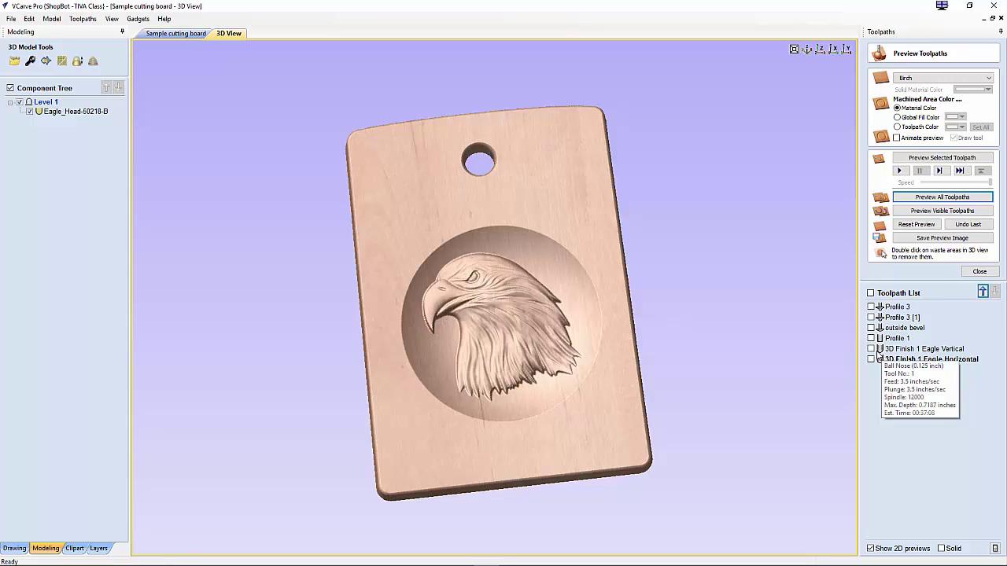
pyautogui.click(869, 351)
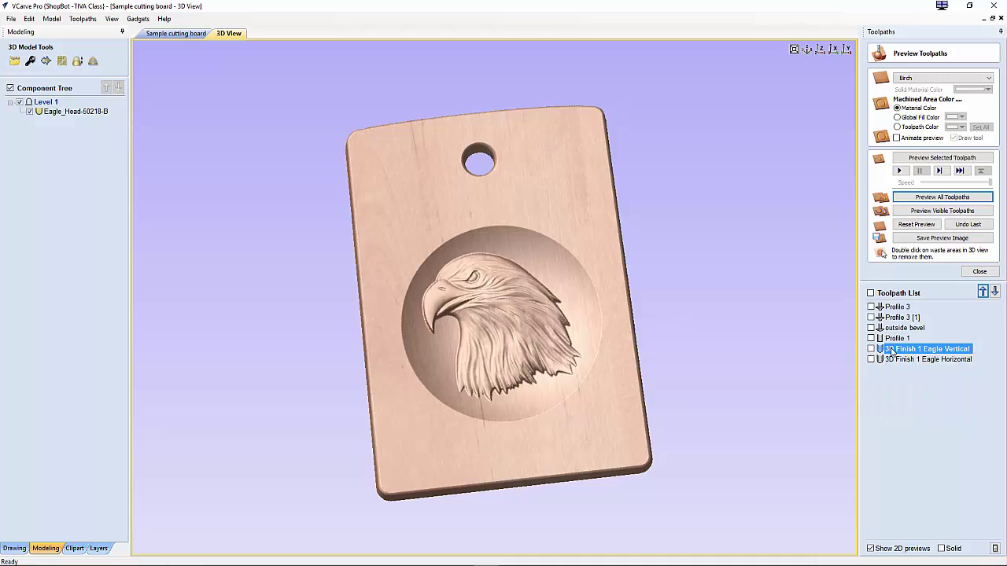
pyautogui.click(871, 349)
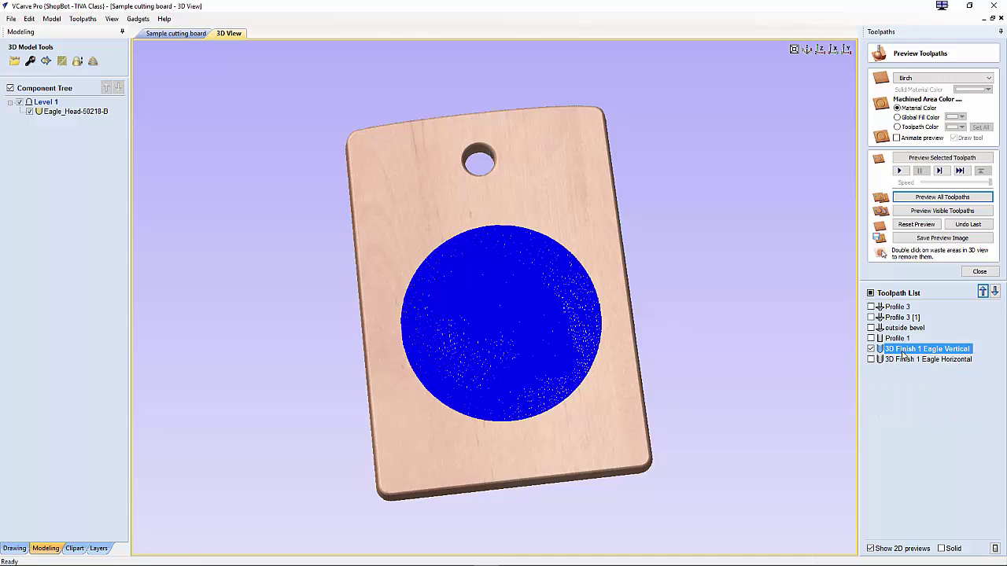
pyautogui.click(989, 271)
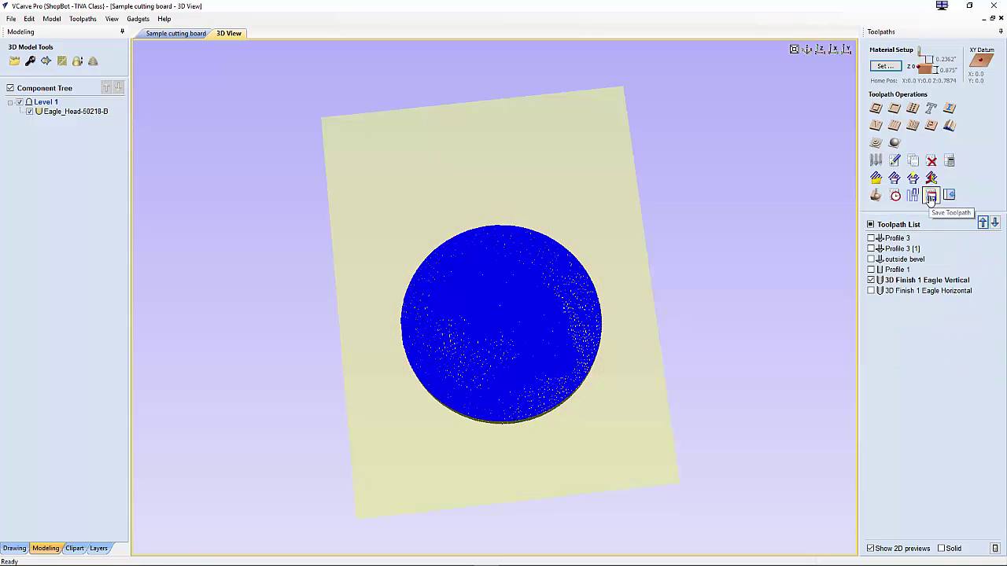
# Step: Save all visible toolpaths to one file with ShopBot Arc (inch)w/speed(*.sbp), hiding the Vertical toolpath
pyautogui.click(930, 195)
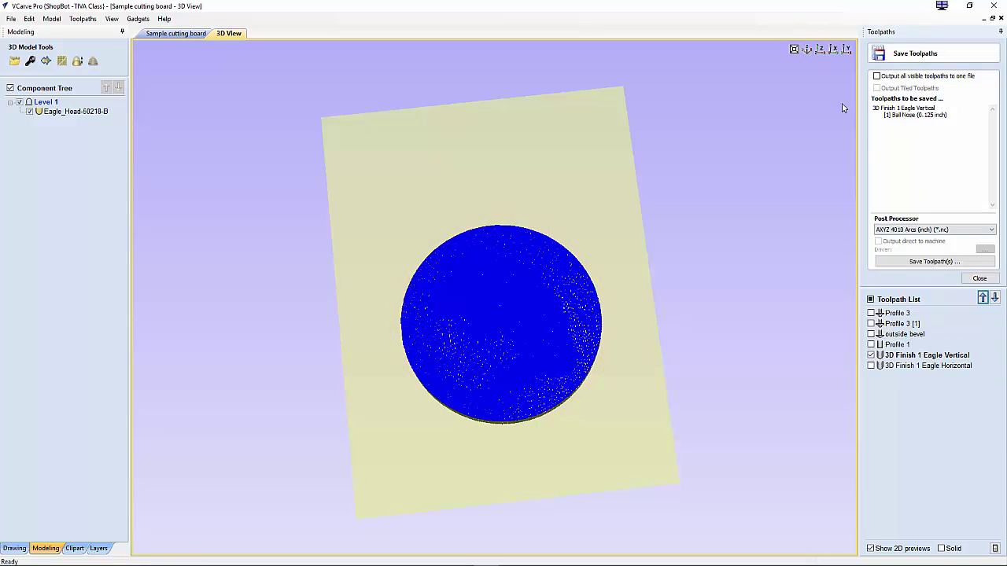
pyautogui.click(879, 76)
pyautogui.click(972, 231)
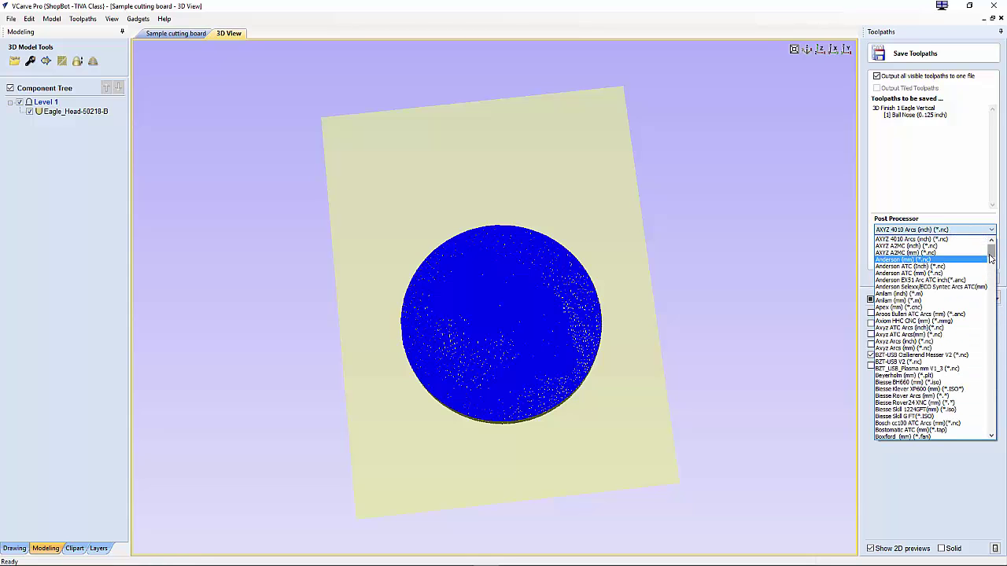
pyautogui.moveTo(990, 259); pyautogui.dragTo(987, 392)
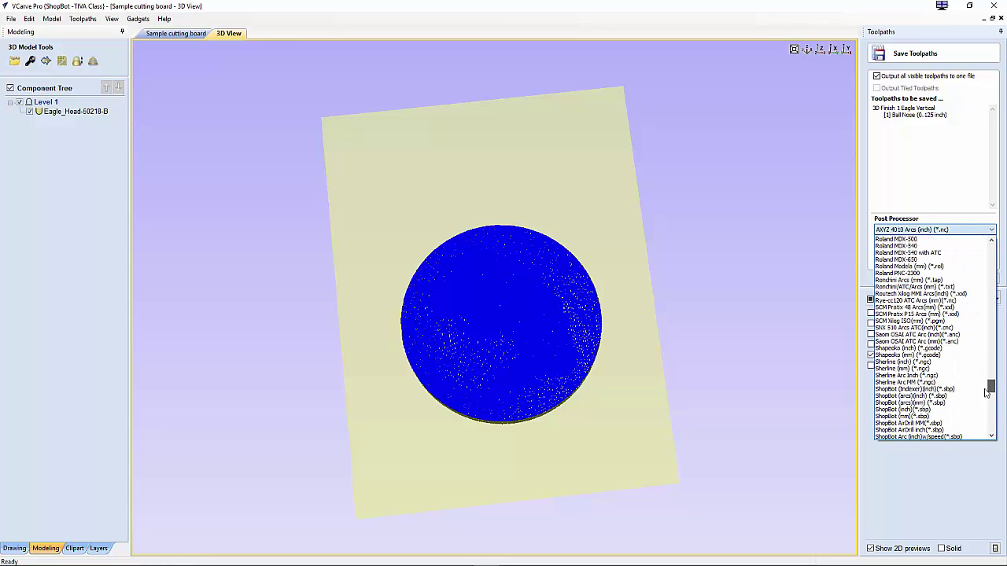
pyautogui.scroll(-1, 901, 402)
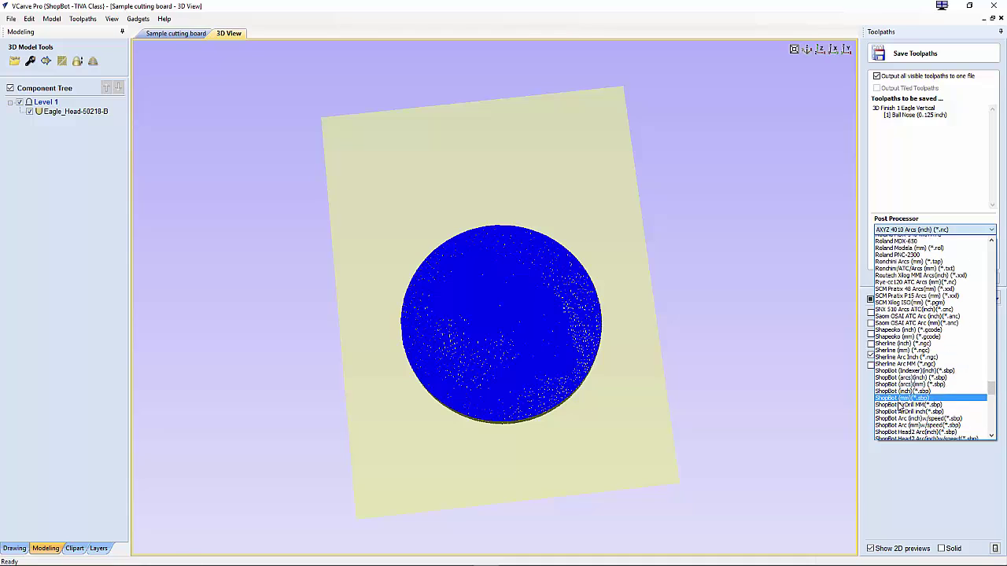
pyautogui.scroll(-7, 901, 403)
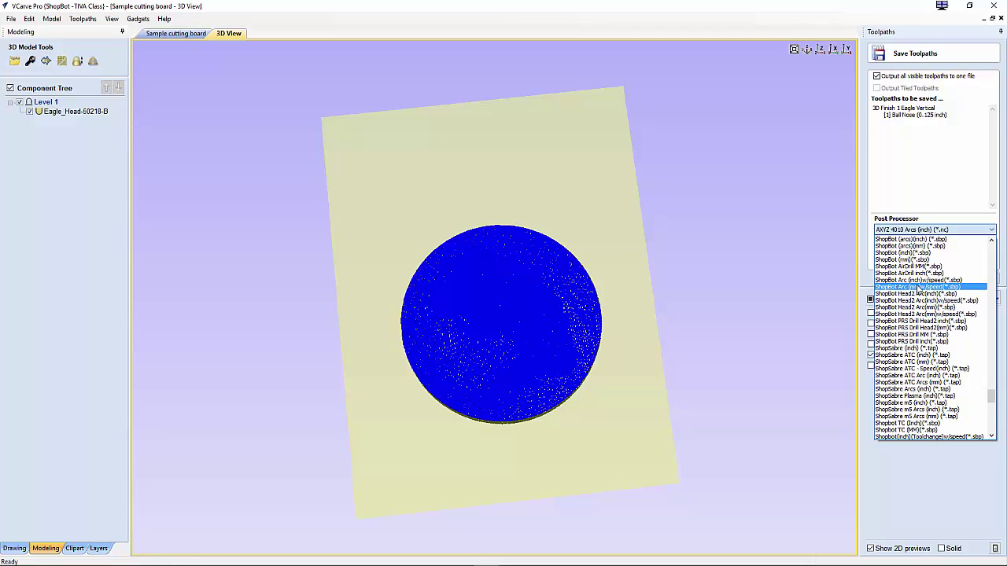
pyautogui.click(919, 281)
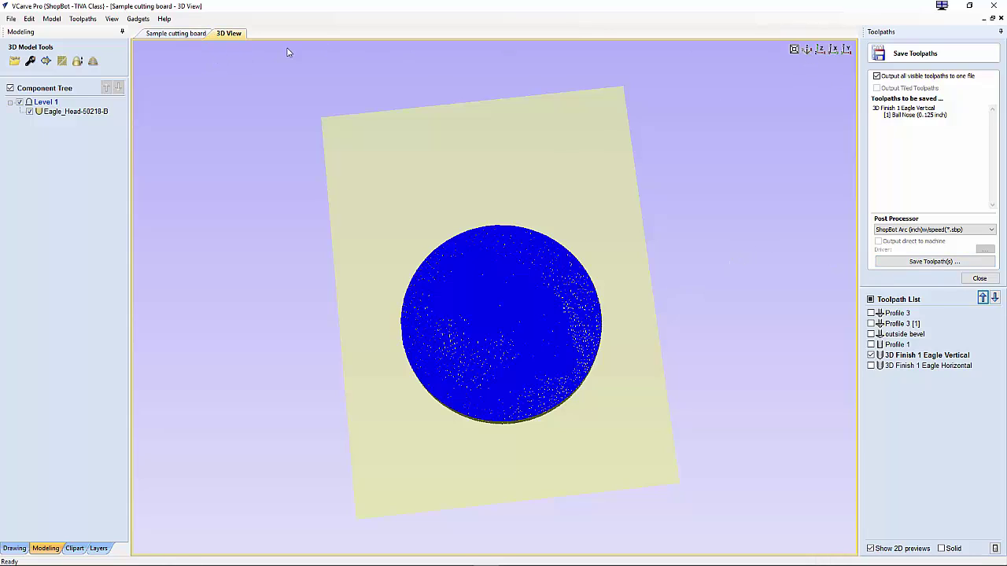
pyautogui.click(871, 355)
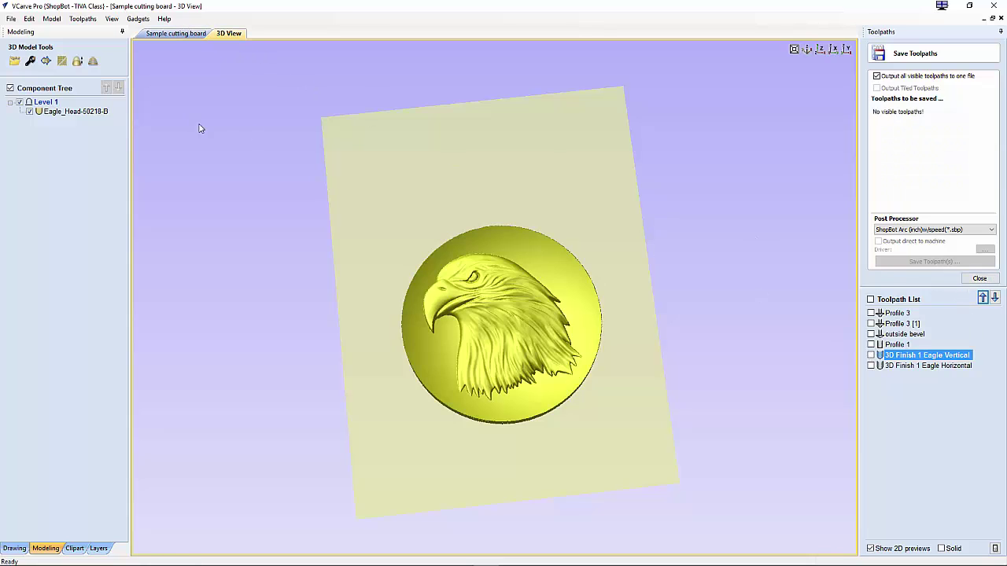
# Step: Show the Clipart library and switch back to the 2D Sample cutting board drawing
pyautogui.click(74, 549)
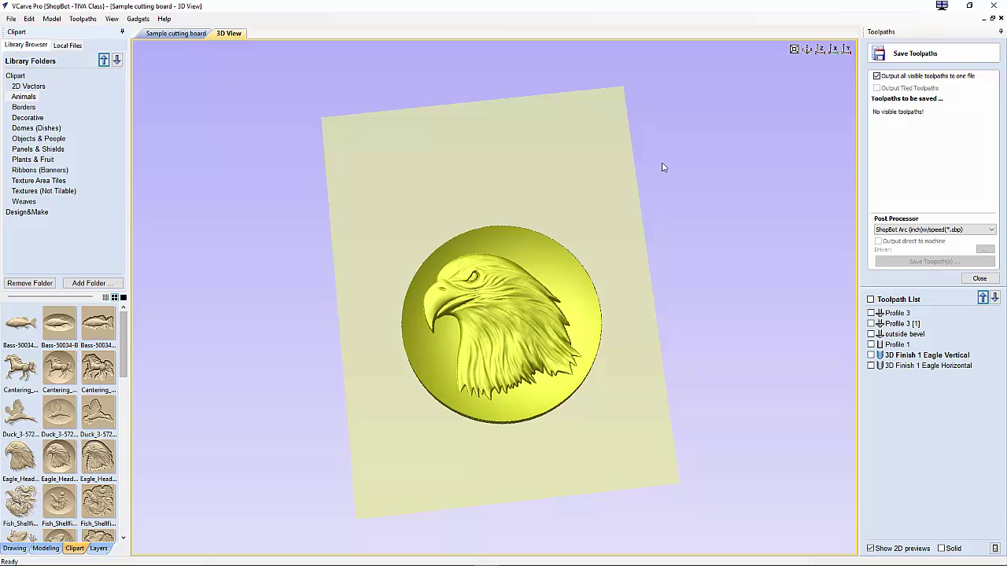
pyautogui.click(176, 33)
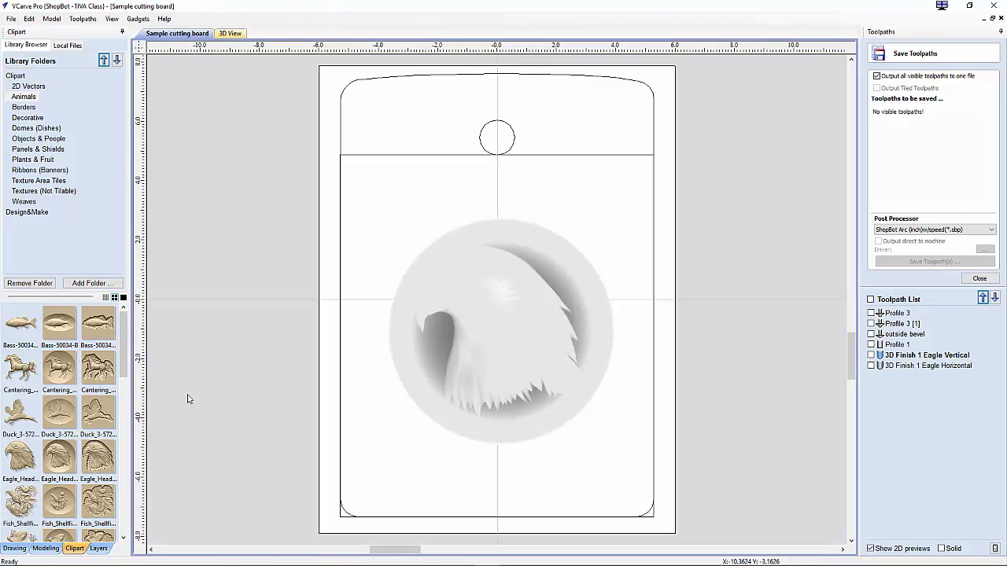